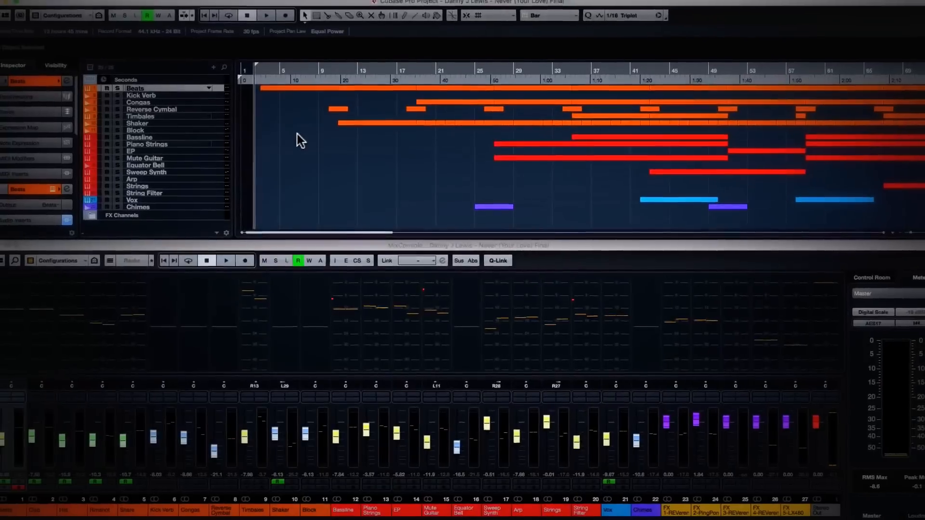
Step: Start playback and inspect the Beats channel settings and its Groove Agent SE instrument, closing both windows
{"action": "key", "text": "space"}
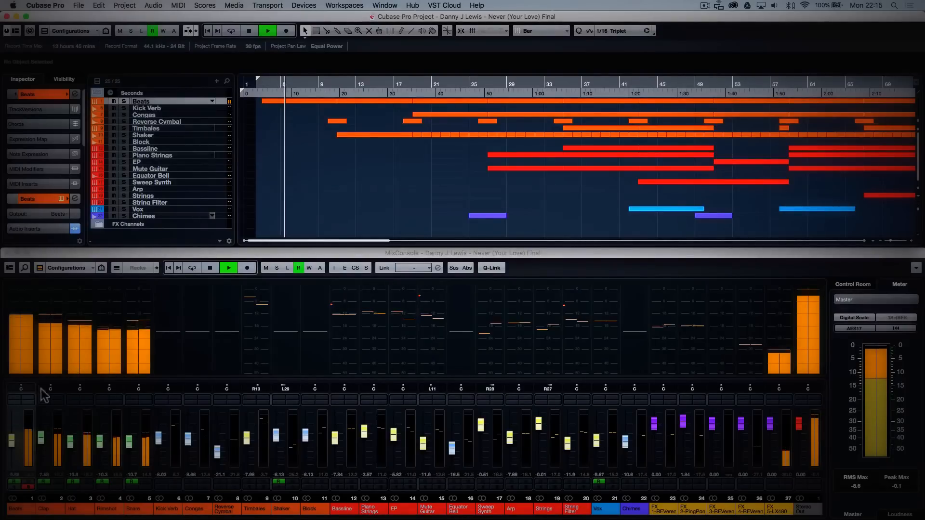
{"action": "left_click", "coordinate": [28, 401]}
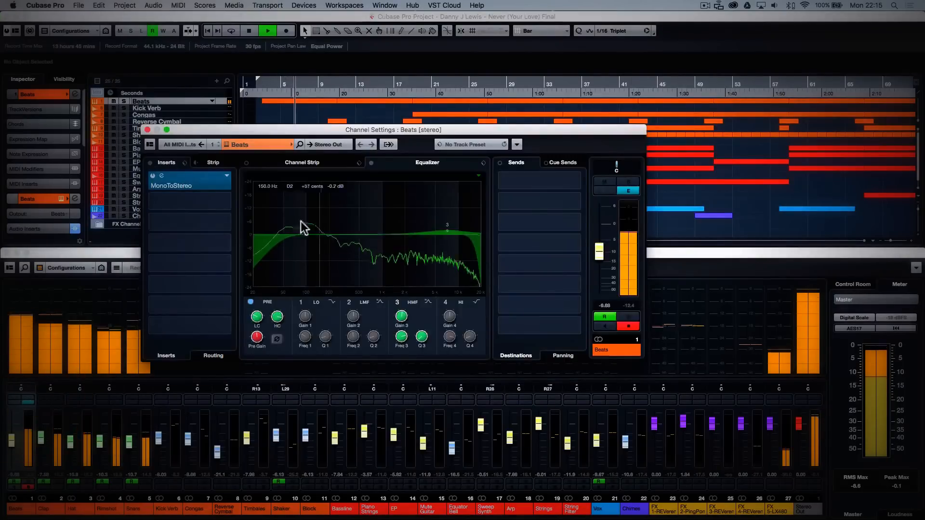
{"action": "left_click", "coordinate": [227, 144]}
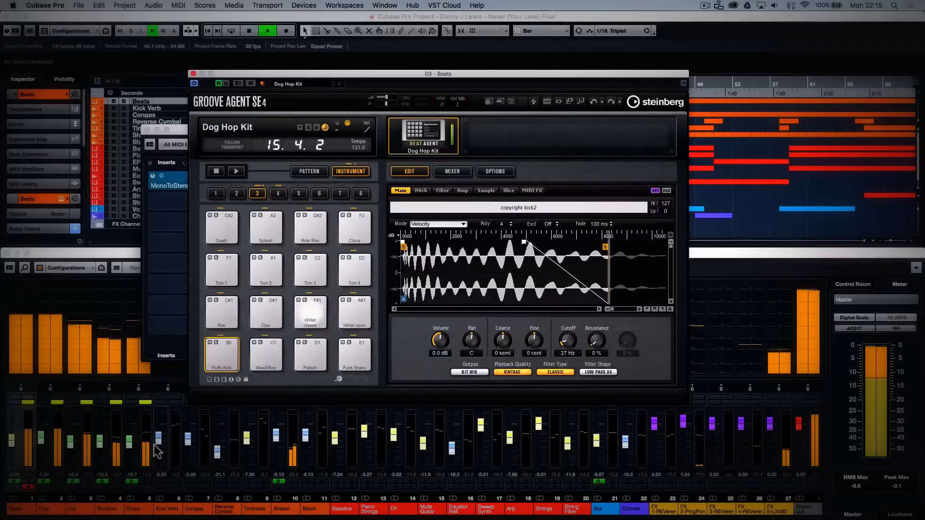
{"action": "left_click", "coordinate": [193, 73]}
{"action": "left_click", "coordinate": [147, 130]}
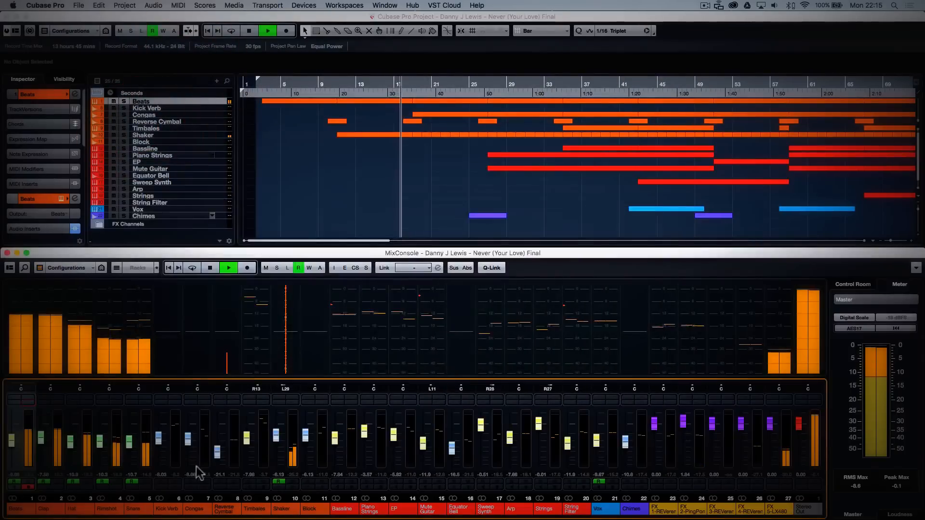
Step: Inspect the Clap channel settings and its REVerence insert effect, closing both windows
{"action": "left_click", "coordinate": [58, 398]}
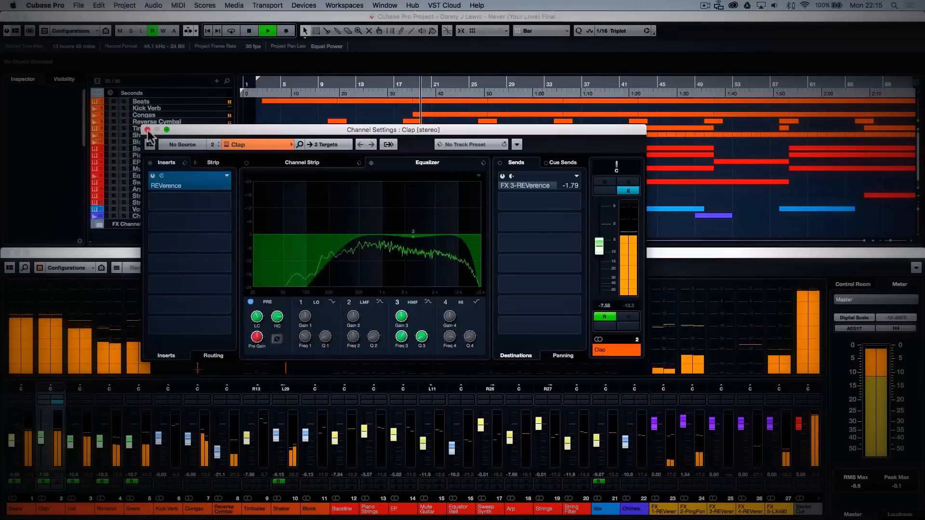
{"action": "left_click", "coordinate": [194, 187]}
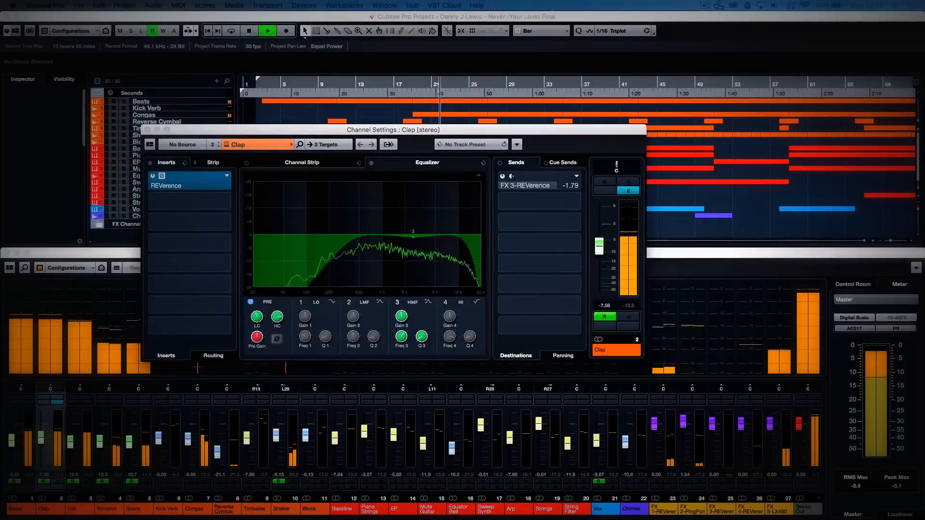
{"action": "left_click_drag", "start_coordinate": [619, 62], "coordinate": [427, 110]}
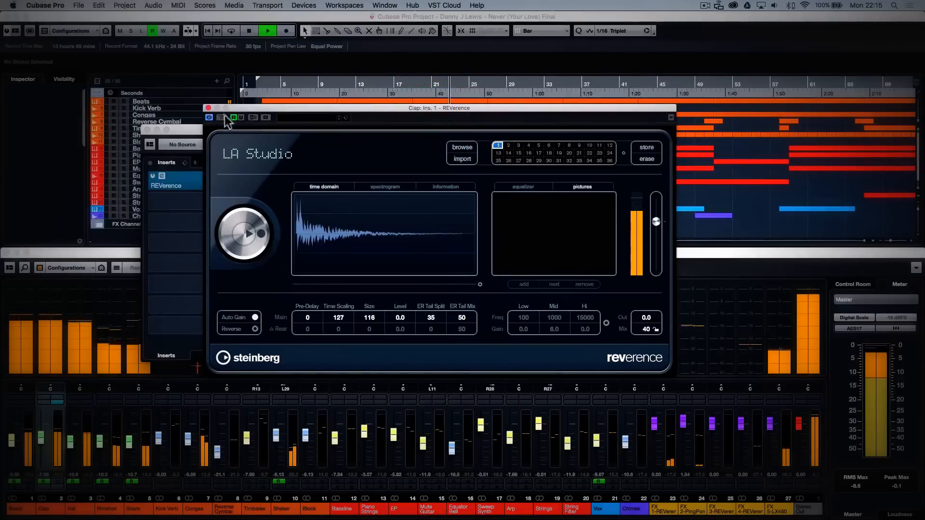
{"action": "left_click", "coordinate": [208, 108]}
{"action": "left_click", "coordinate": [147, 130]}
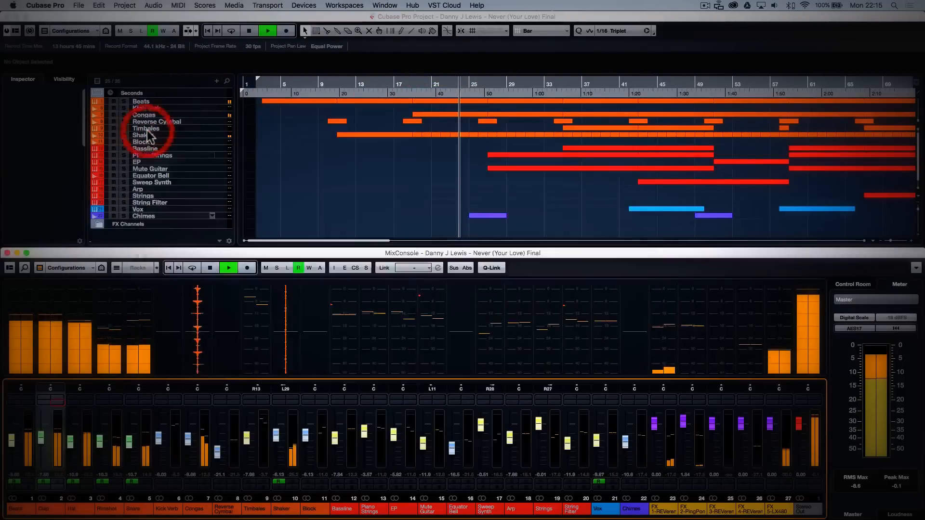
Step: Review the channel settings of the Hat and Rimshot channels, closing each window
{"action": "left_click", "coordinate": [83, 401]}
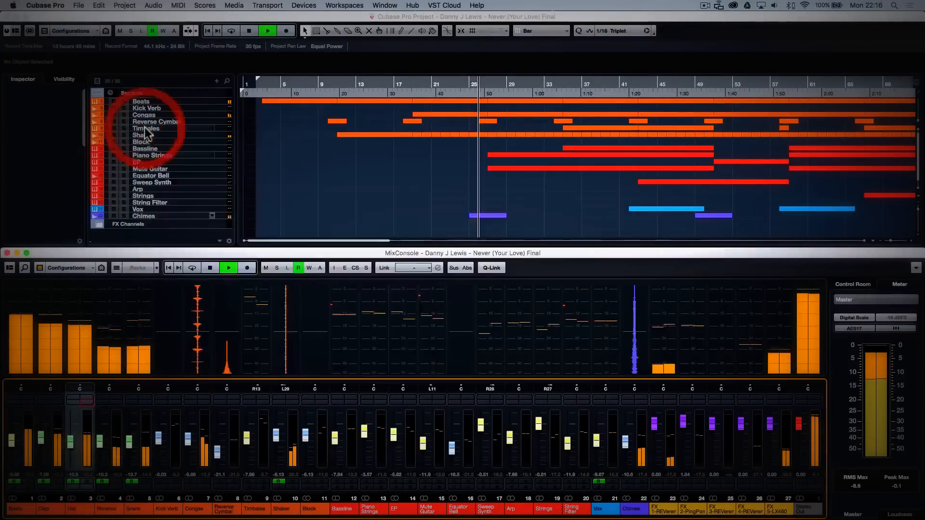
{"action": "left_click", "coordinate": [147, 129]}
{"action": "left_click", "coordinate": [113, 401]}
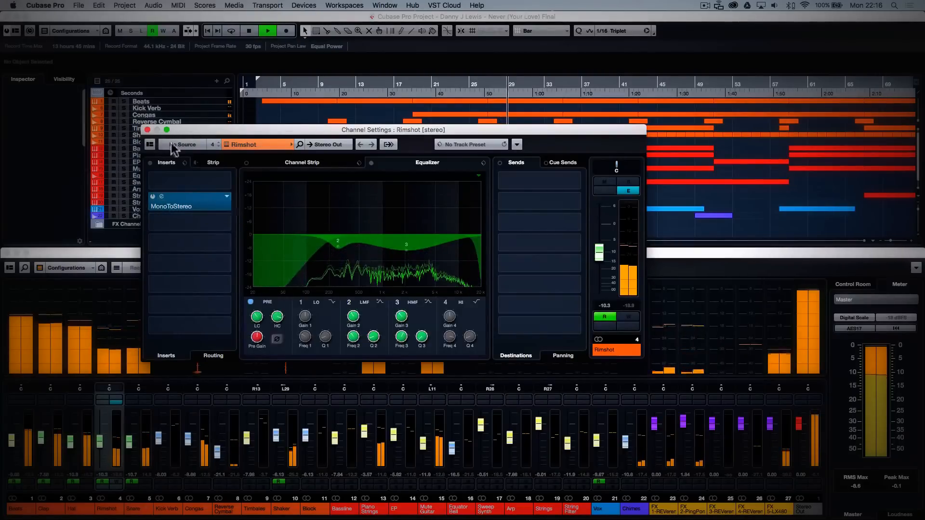
{"action": "left_click", "coordinate": [147, 130]}
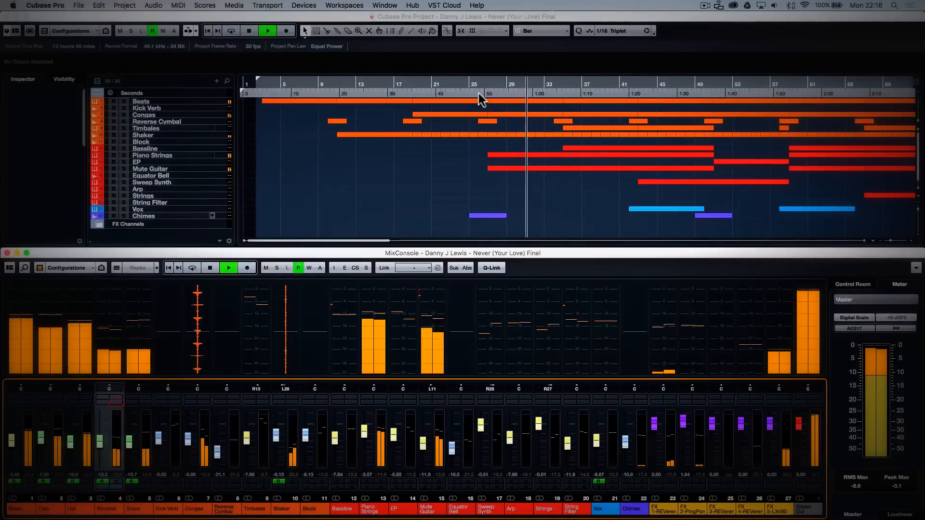
Step: Listen twice to the arrangement from around bar 25, stopping playback each time
{"action": "left_click", "coordinate": [479, 94]}
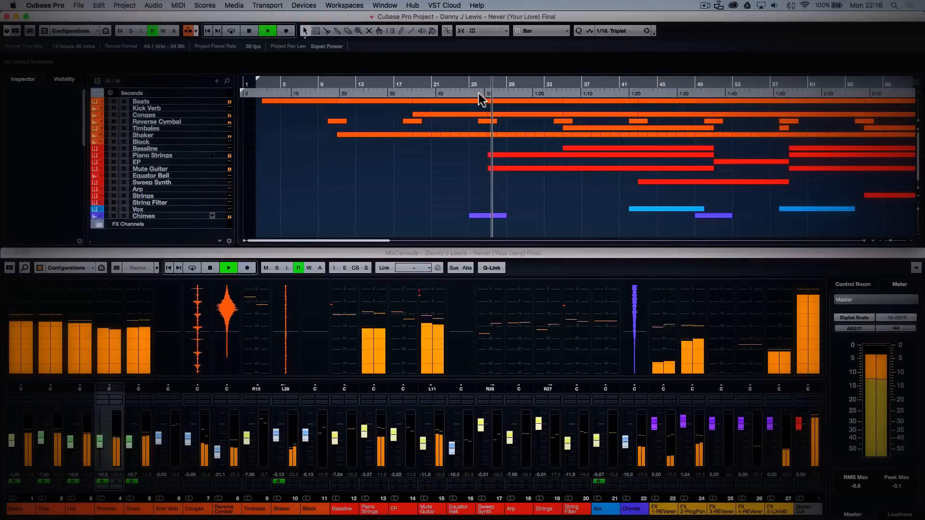
{"action": "key", "text": "space"}
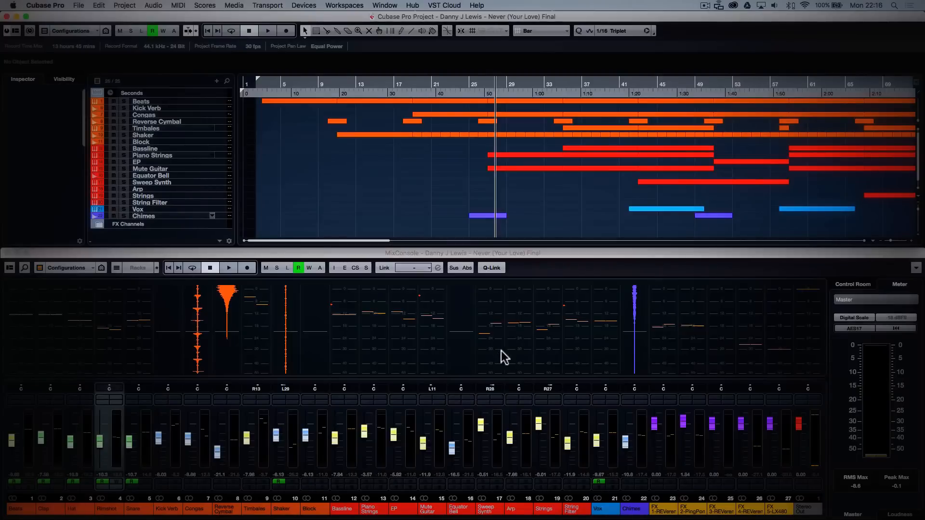
{"action": "double_click", "coordinate": [468, 93]}
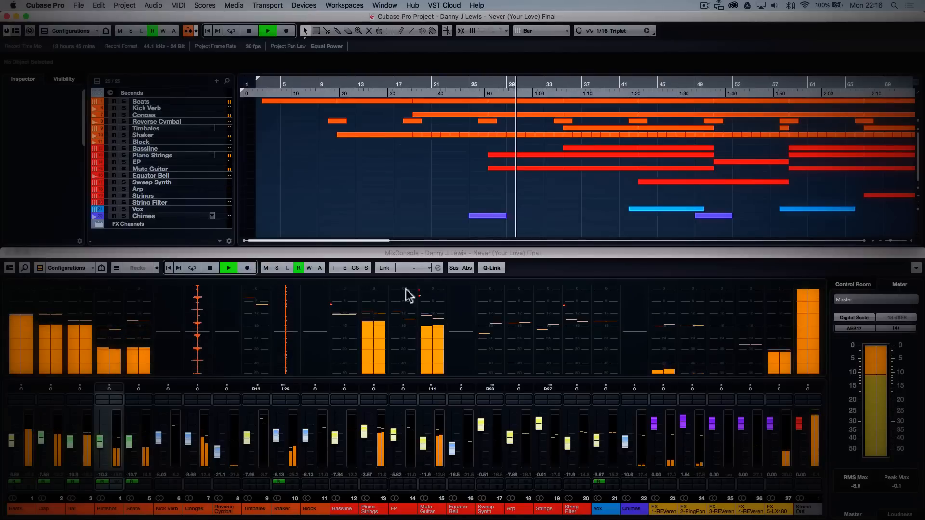
{"action": "key", "text": "space"}
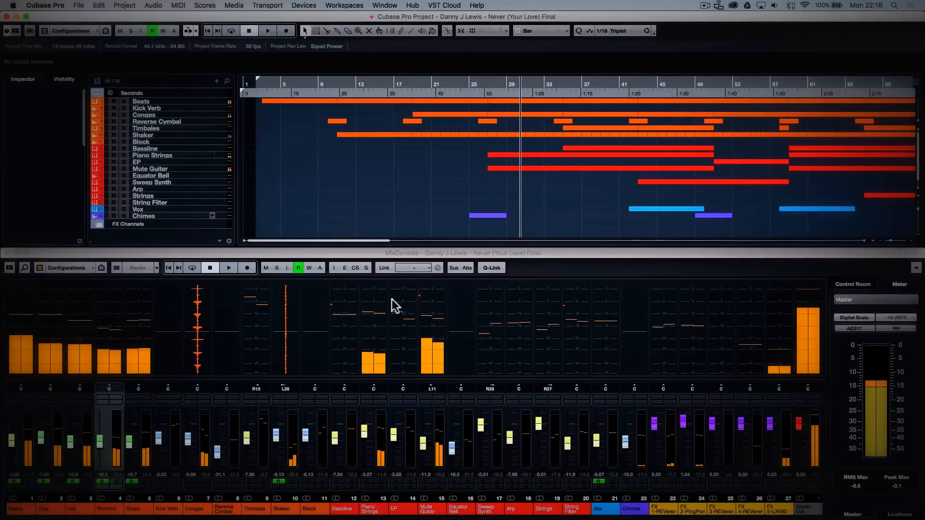
Step: Solo the Piano Strings and EP channels and inspect the Piano Strings channel's HALion Sonic SE instrument
{"action": "left_click", "coordinate": [381, 398]}
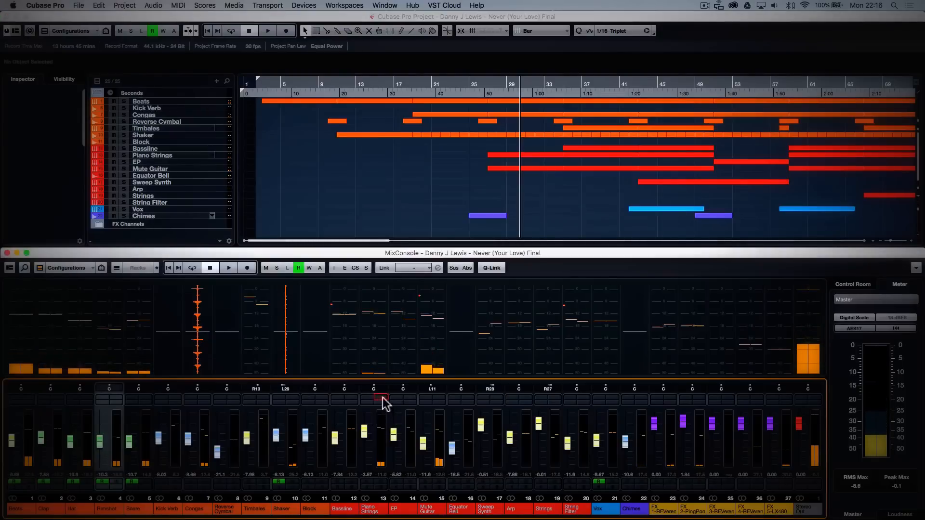
{"action": "left_click", "coordinate": [411, 398]}
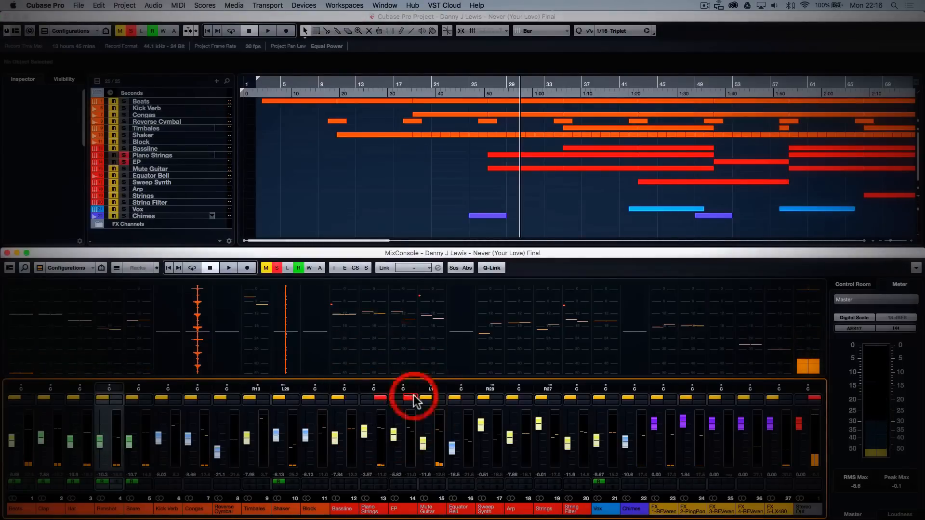
{"action": "left_click", "coordinate": [384, 402]}
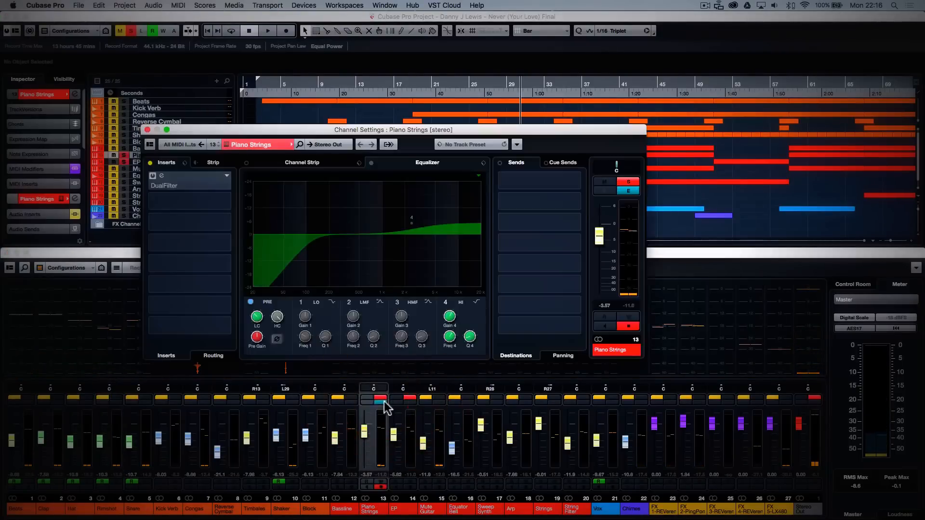
{"action": "left_click", "coordinate": [228, 147]}
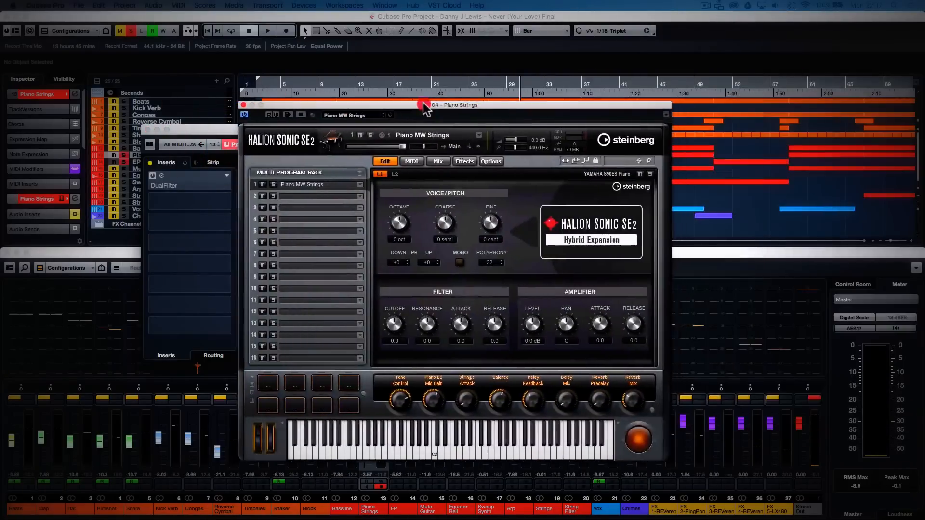
{"action": "left_click_drag", "start_coordinate": [424, 99], "coordinate": [333, 79]}
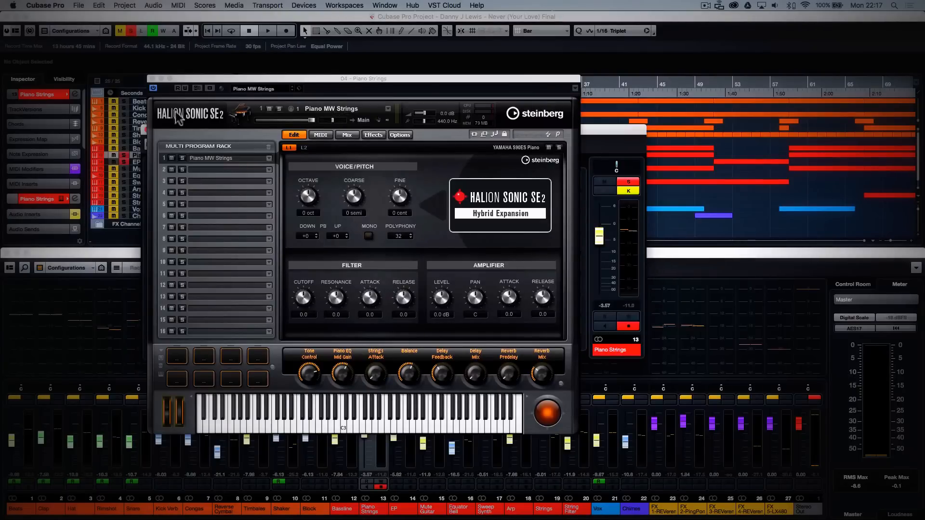
{"action": "left_click", "coordinate": [152, 78]}
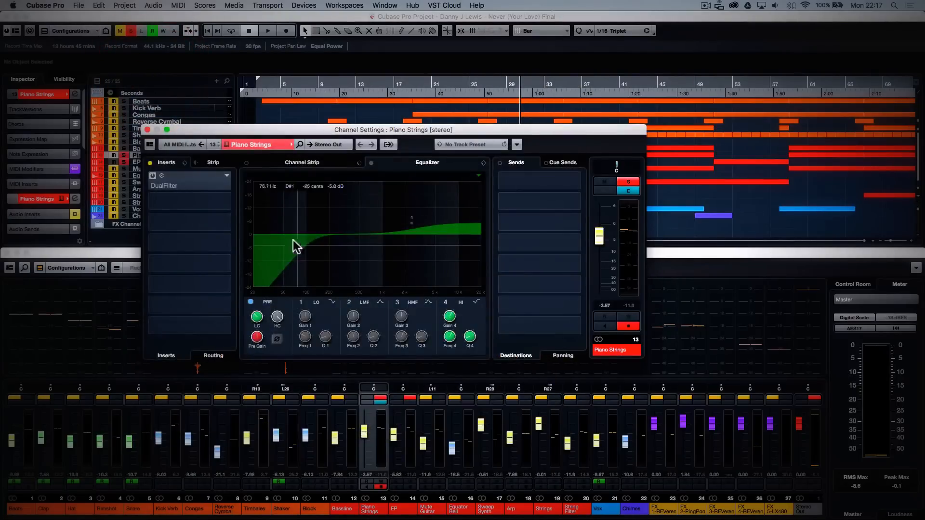
Step: Play the soloed Piano Strings passage with its channel settings in view, stop playback and close the settings
{"action": "mouse_move", "coordinate": [569, 205]}
{"action": "key", "text": "space"}
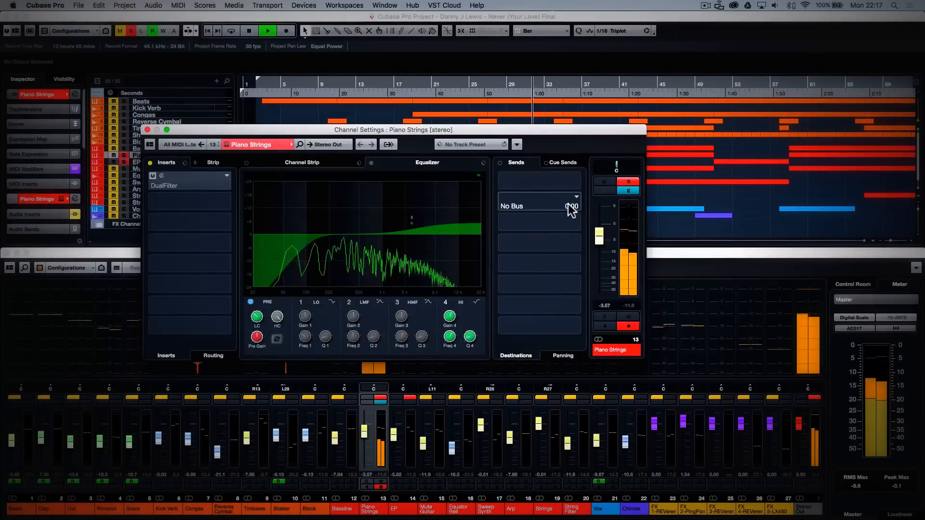
{"action": "key", "text": "space"}
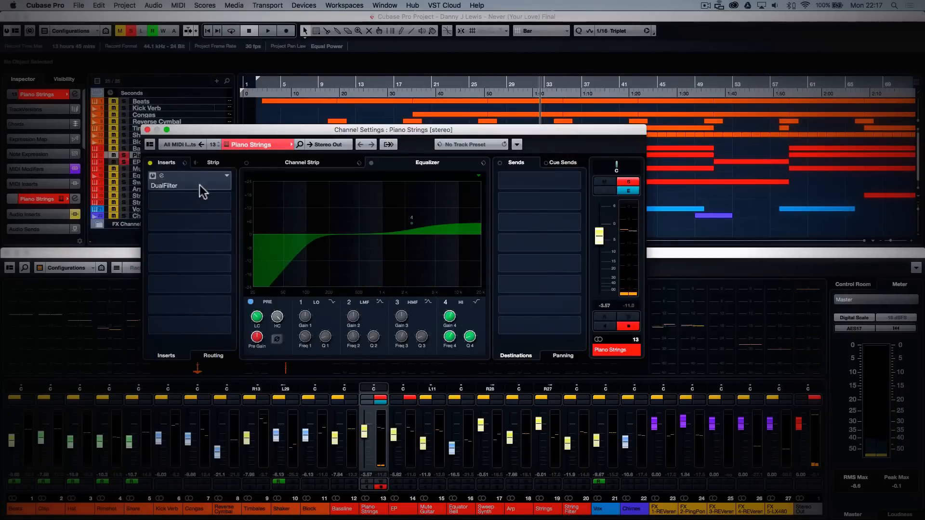
{"action": "left_click", "coordinate": [148, 130]}
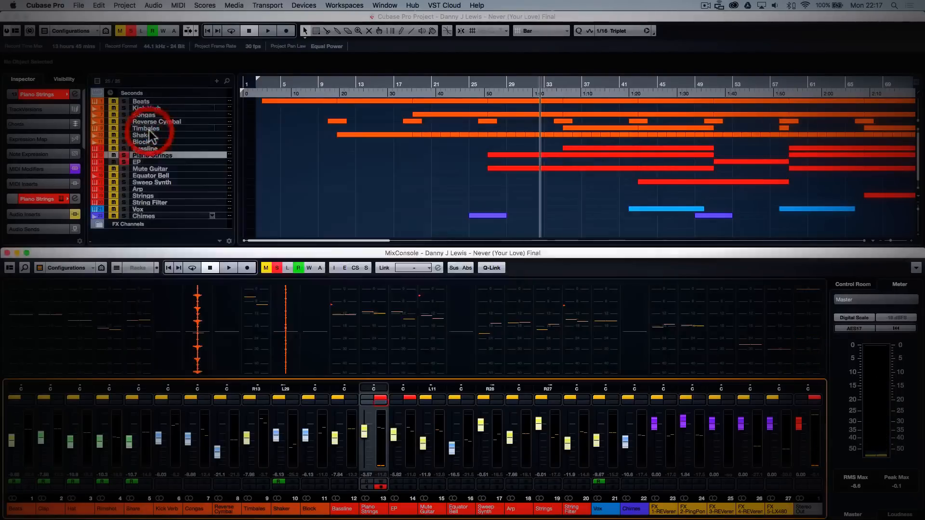
Step: Examine the chord notes of the first two Piano Strings parts in the Key Editor, closing it after each
{"action": "left_click", "coordinate": [517, 157]}
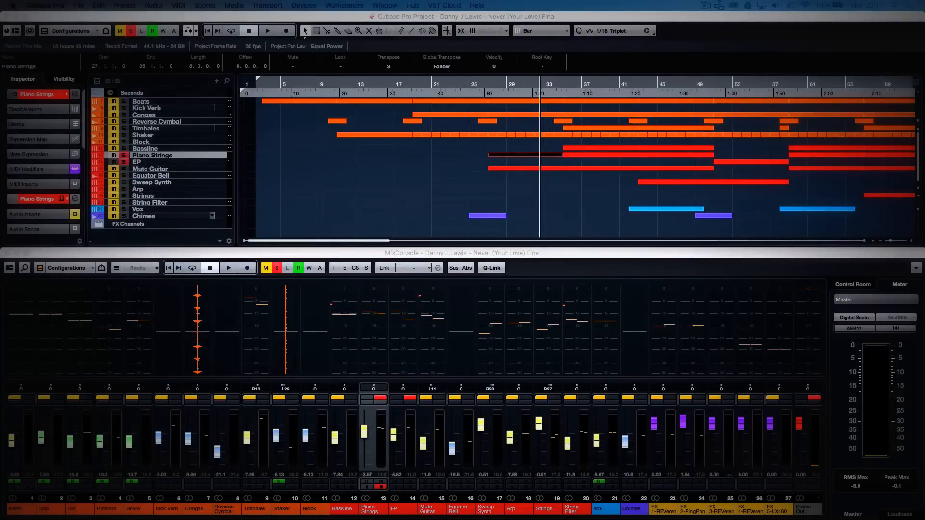
{"action": "double_click", "coordinate": [517, 157]}
{"action": "left_click_drag", "start_coordinate": [771, 49], "coordinate": [494, 79]}
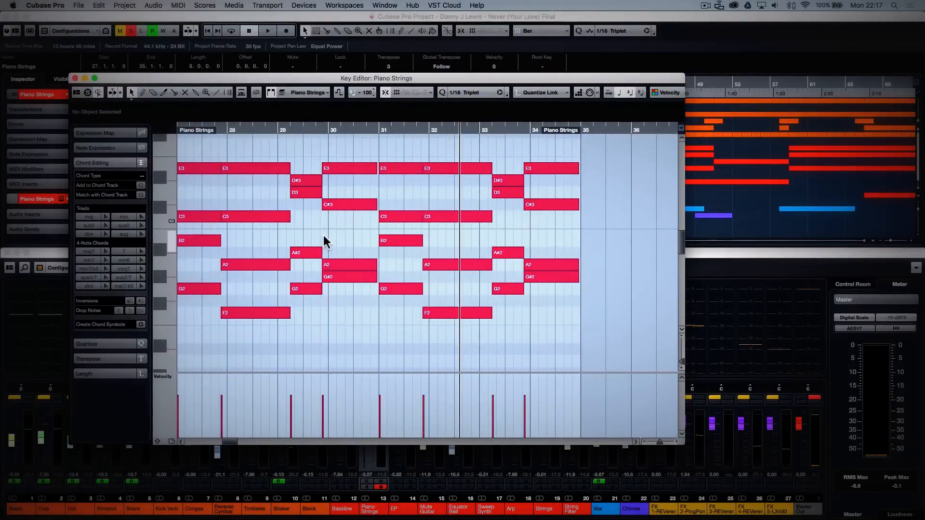
{"action": "key", "text": "g"}
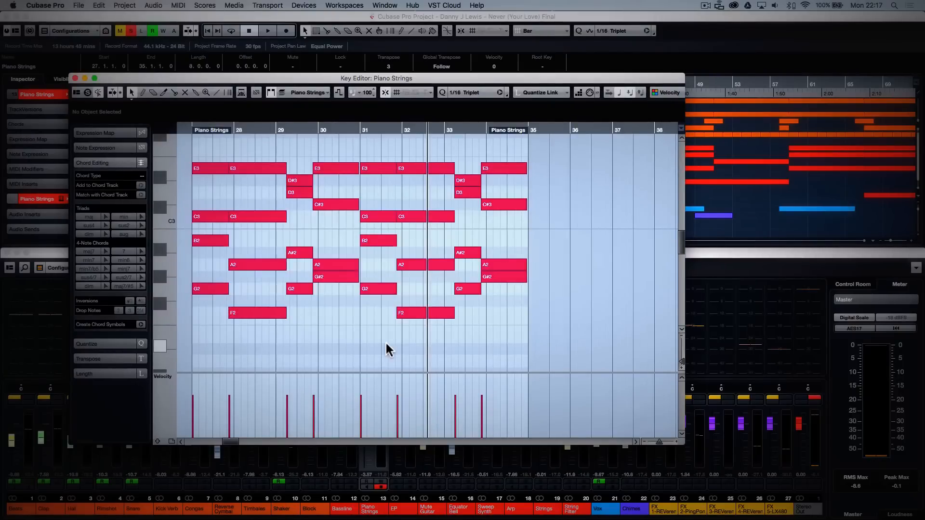
{"action": "key", "text": "Return"}
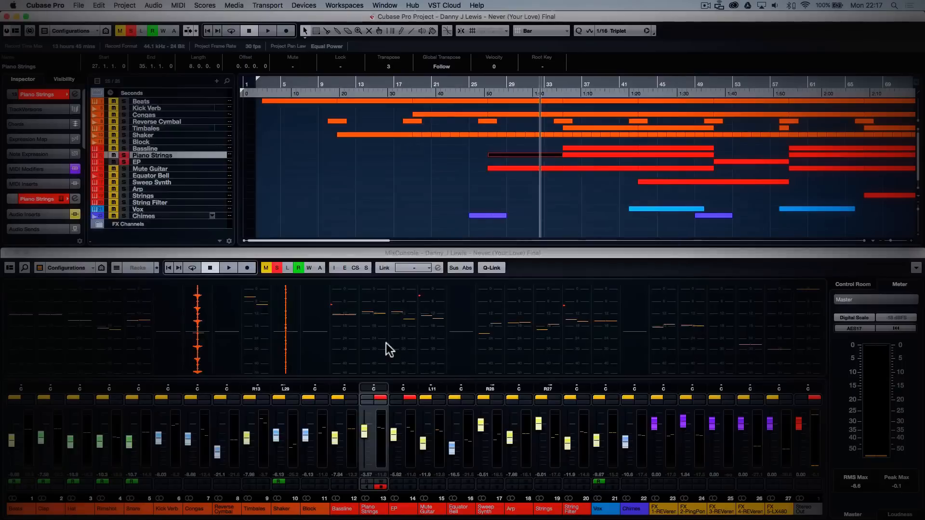
{"action": "double_click", "coordinate": [595, 154]}
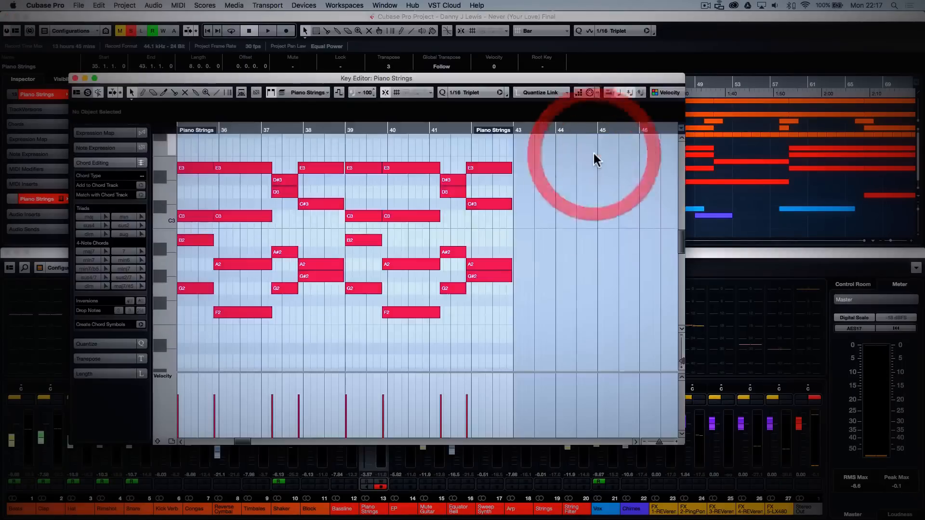
{"action": "key", "text": "Return"}
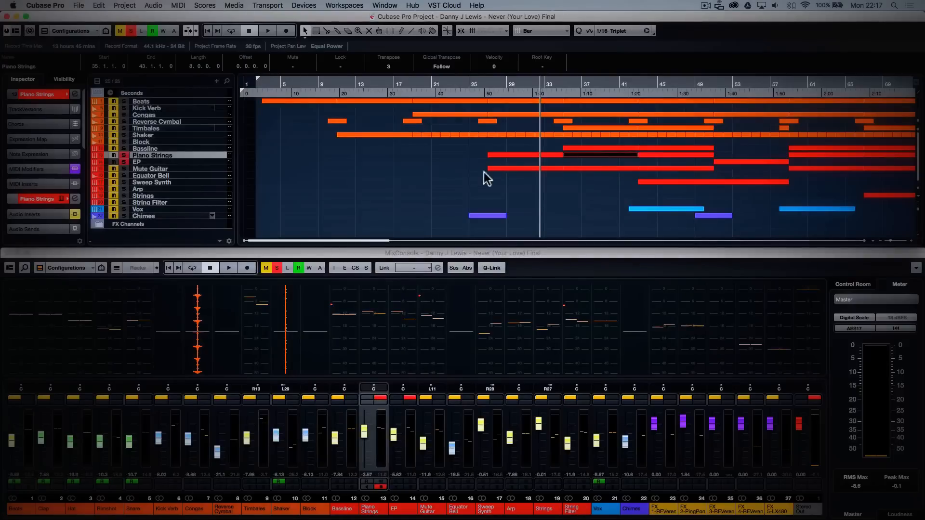
Step: Unsolo the EP track, then solo and select the Mute Guitar track alongside Piano Strings
{"action": "left_click", "coordinate": [123, 161]}
{"action": "left_click", "coordinate": [124, 168]}
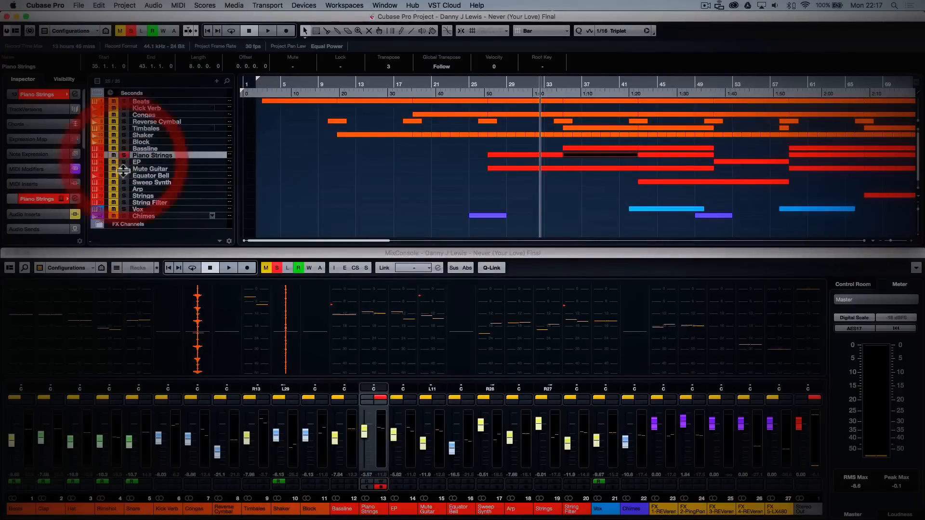
{"action": "left_click", "coordinate": [194, 169]}
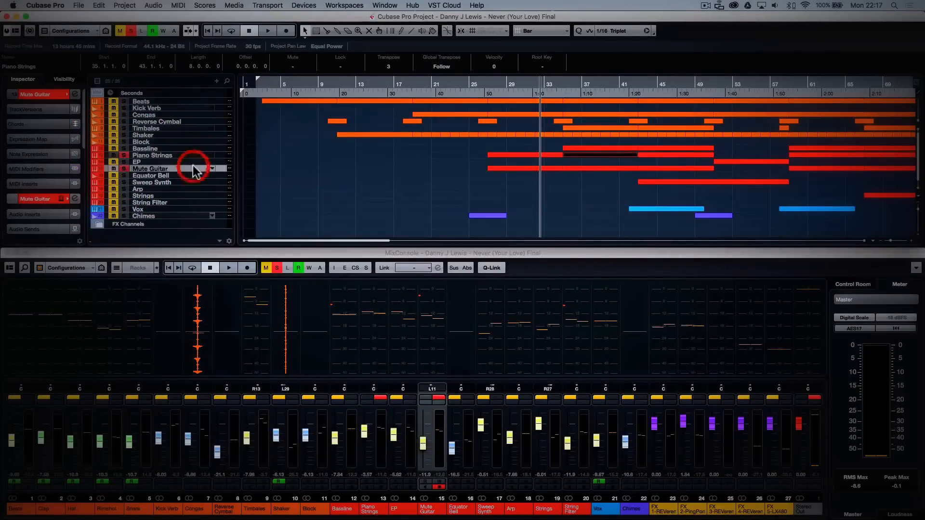
Step: Open the Mute Guitar's HALion Sonic instrument on its effects and play the soloed tracks from bar 27
{"action": "left_click", "coordinate": [54, 96]}
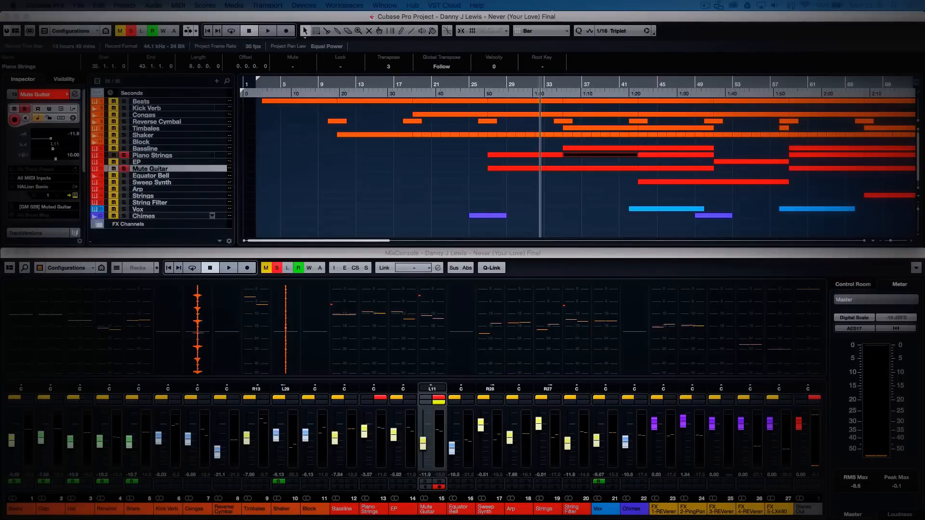
{"action": "left_click", "coordinate": [75, 195]}
{"action": "left_click_drag", "start_coordinate": [906, 14], "coordinate": [420, 199]}
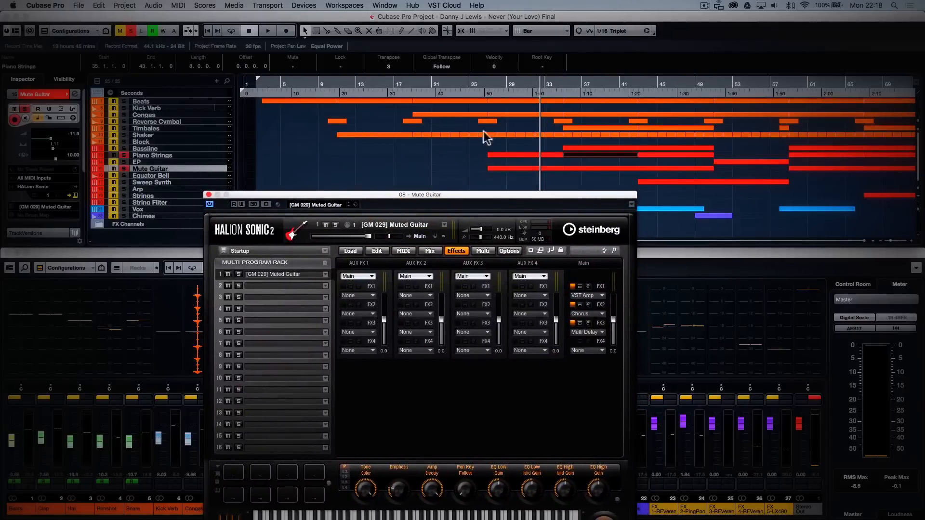
{"action": "double_click", "coordinate": [488, 95]}
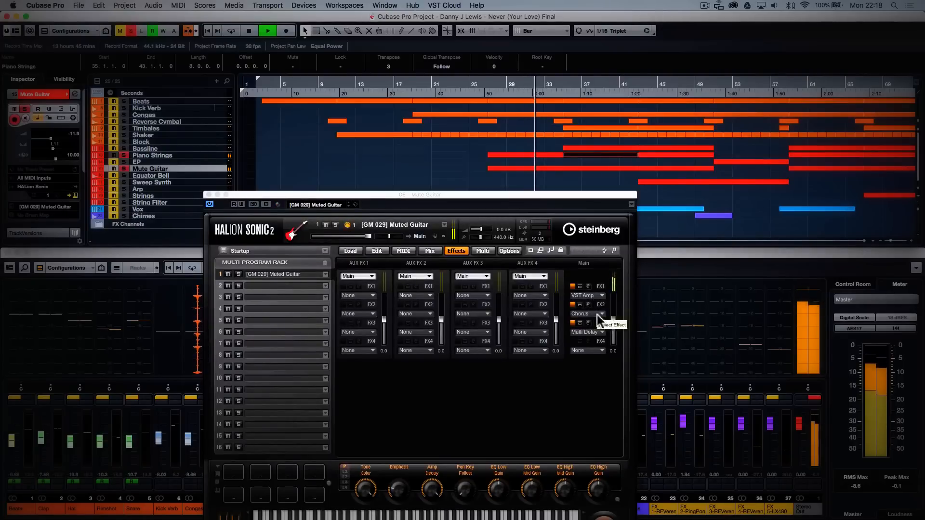
Step: Bypass the Mute Guitar's VST Amp, Chorus and Multi Delay effects for comparison, reactivate all three and close the instrument
{"action": "left_click", "coordinate": [573, 286]}
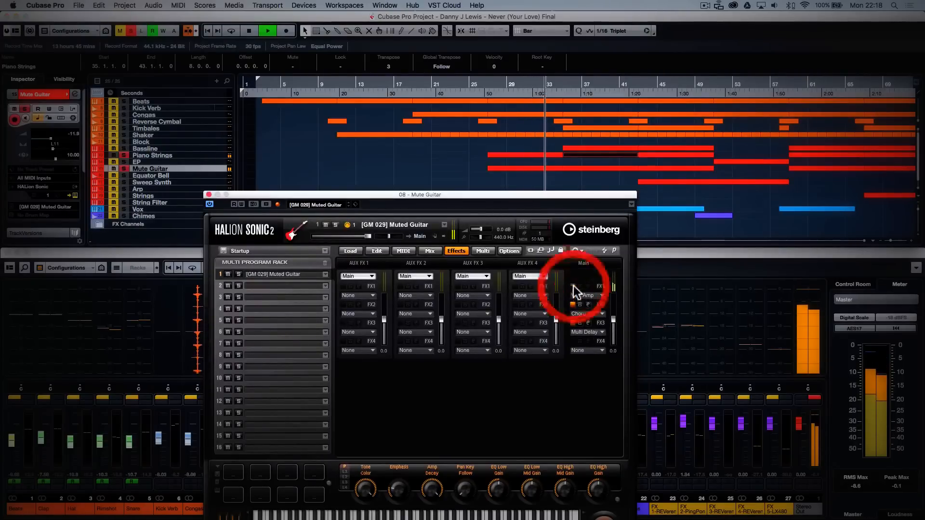
{"action": "left_click", "coordinate": [573, 322]}
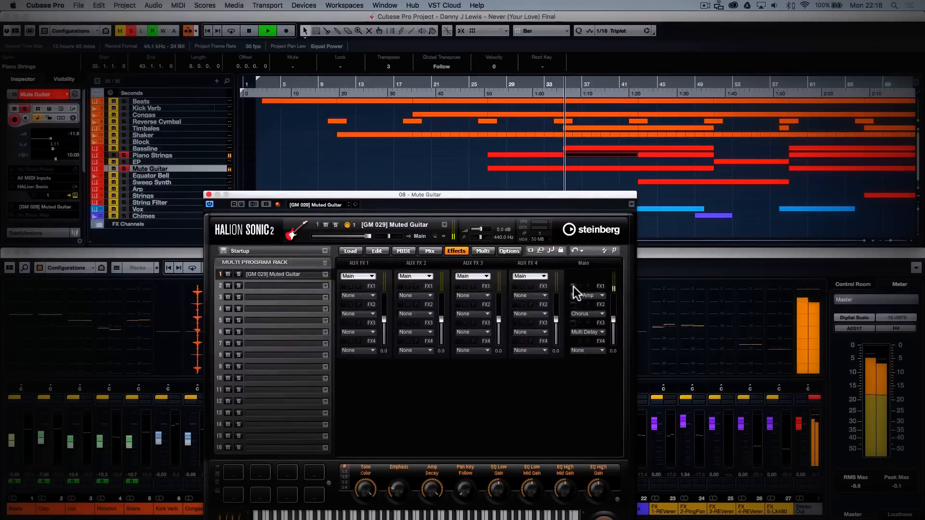
{"action": "left_click", "coordinate": [573, 286]}
{"action": "left_click", "coordinate": [573, 305]}
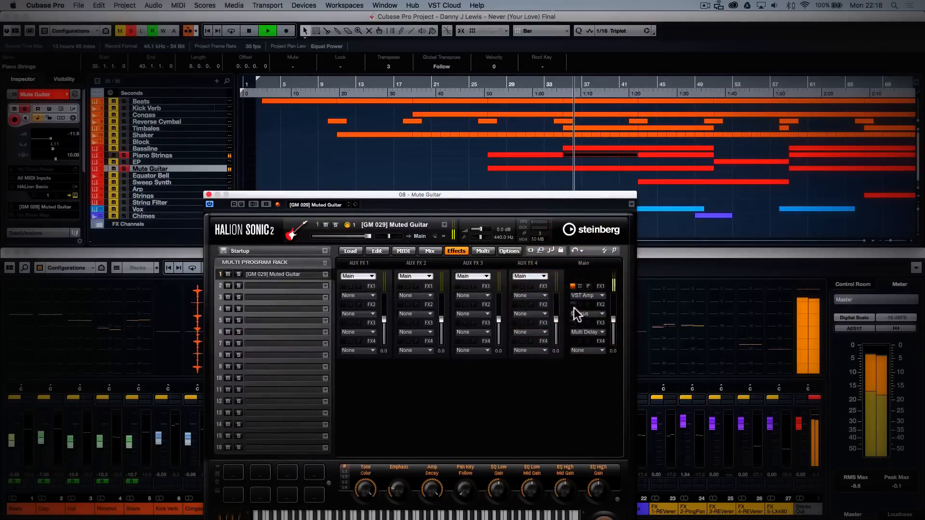
{"action": "left_click", "coordinate": [573, 323]}
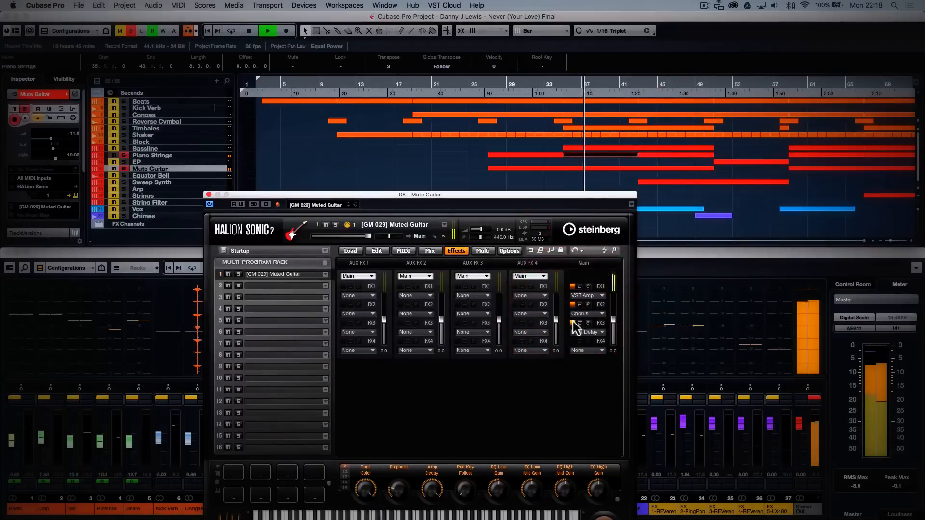
{"action": "left_click", "coordinate": [209, 195]}
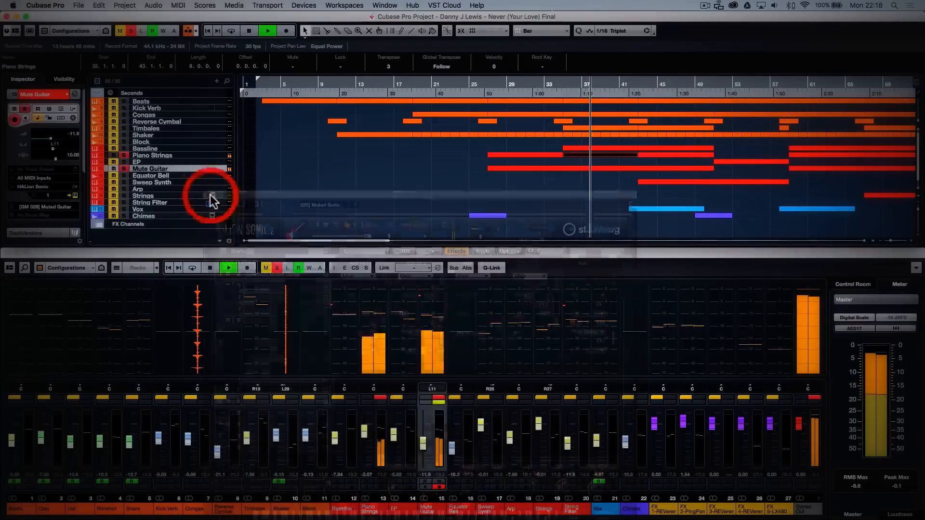
Step: Unsolo Piano Strings and Mute Guitar, and play the full mix from just before bar 27, jumping on to just before bar 35
{"action": "left_click", "coordinate": [124, 155]}
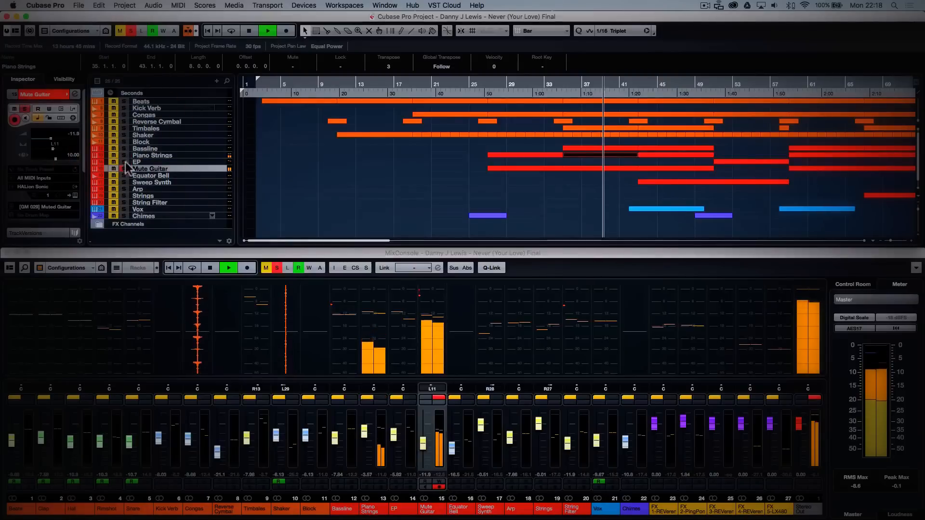
{"action": "left_click", "coordinate": [125, 169]}
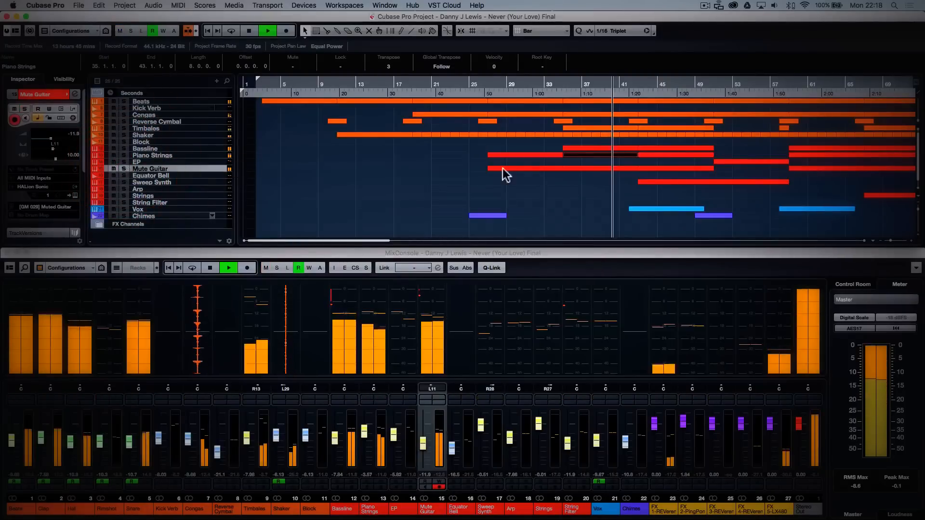
{"action": "left_click", "coordinate": [482, 92]}
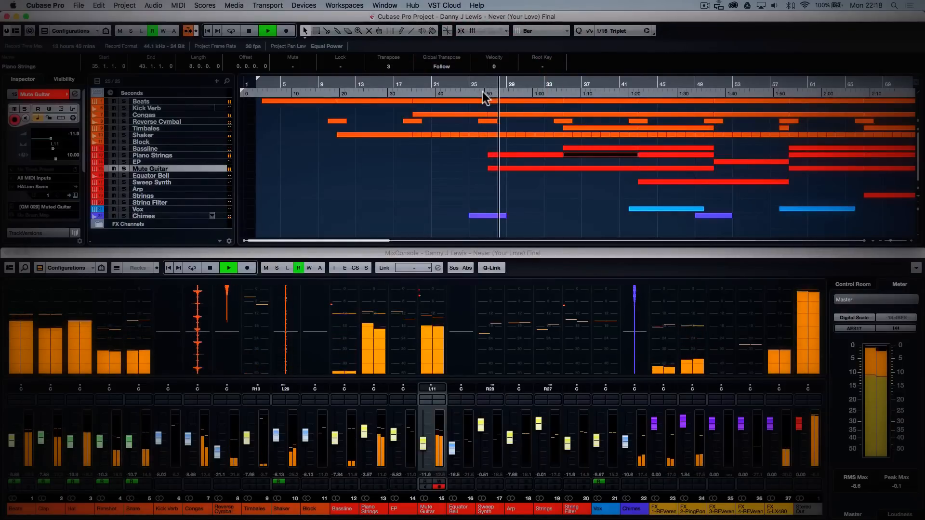
{"action": "left_click", "coordinate": [555, 93]}
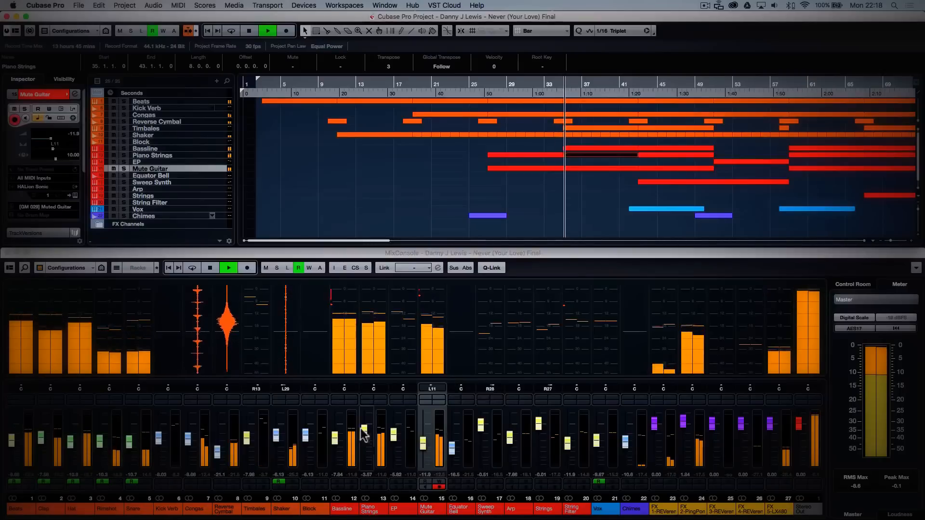
Step: Open the Bassline channel settings and its HALion Sonic SE instrument, placing the instrument window clear of the channel fader
{"action": "left_click", "coordinate": [352, 402]}
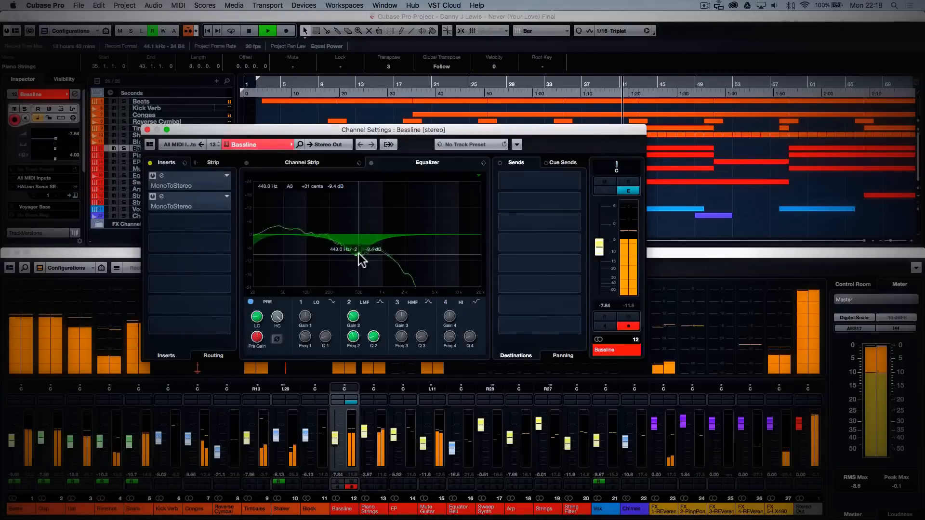
{"action": "left_click", "coordinate": [226, 145]}
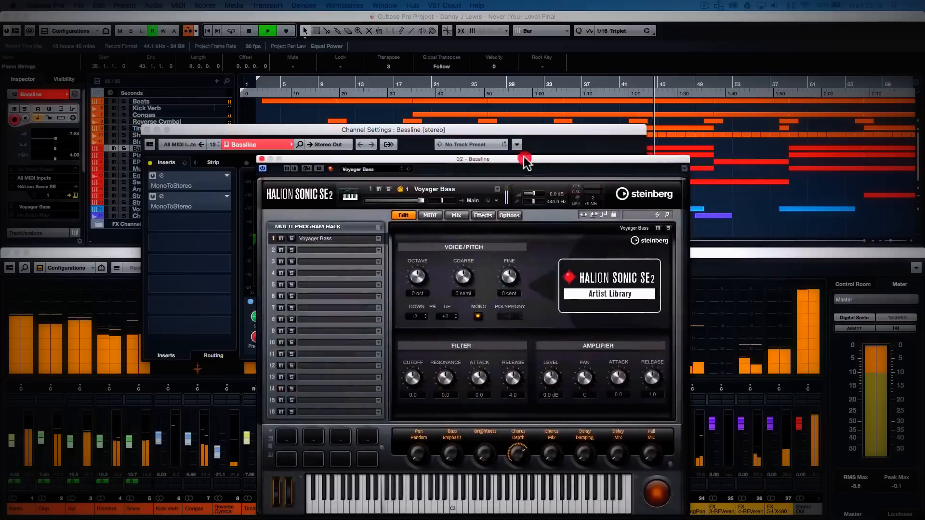
{"action": "left_click_drag", "start_coordinate": [521, 155], "coordinate": [391, 74]}
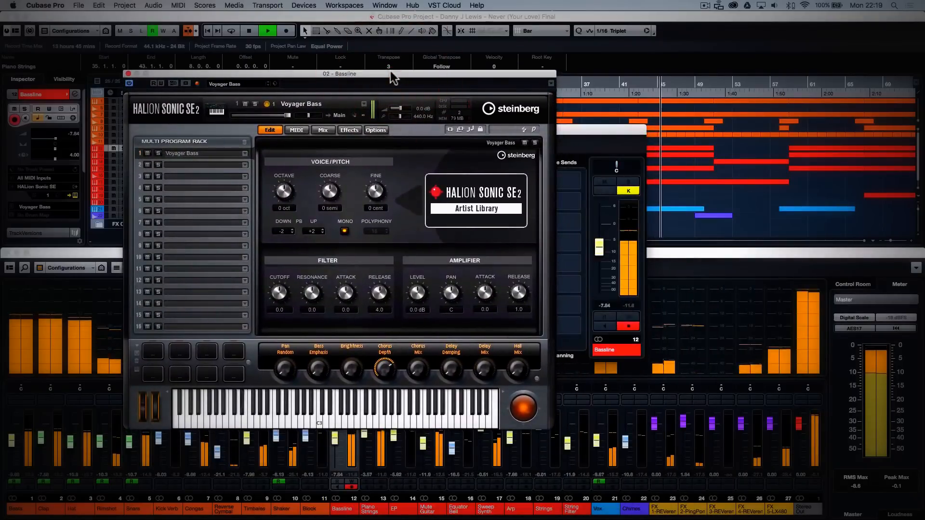
Step: Listen to the Bassline soloed for a moment, unsolo it and close its instrument window
{"action": "left_click", "coordinate": [634, 183]}
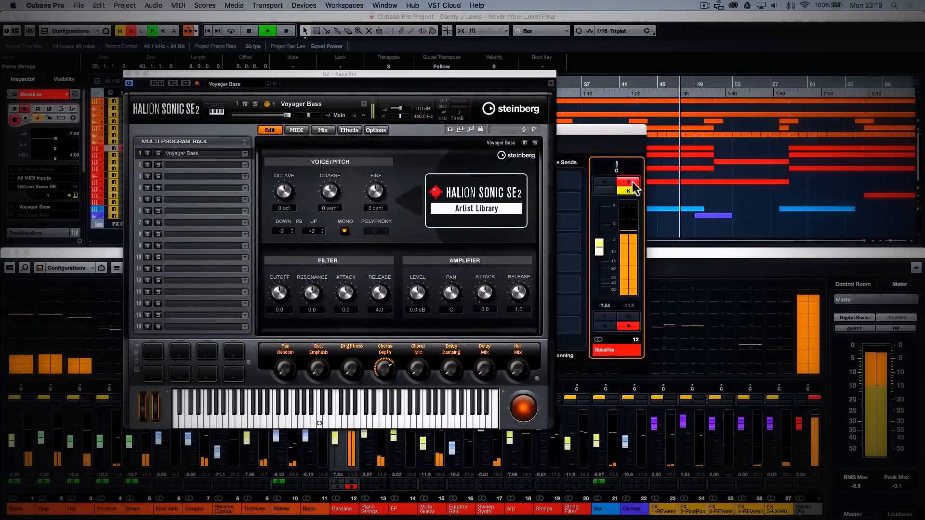
{"action": "left_click", "coordinate": [632, 184]}
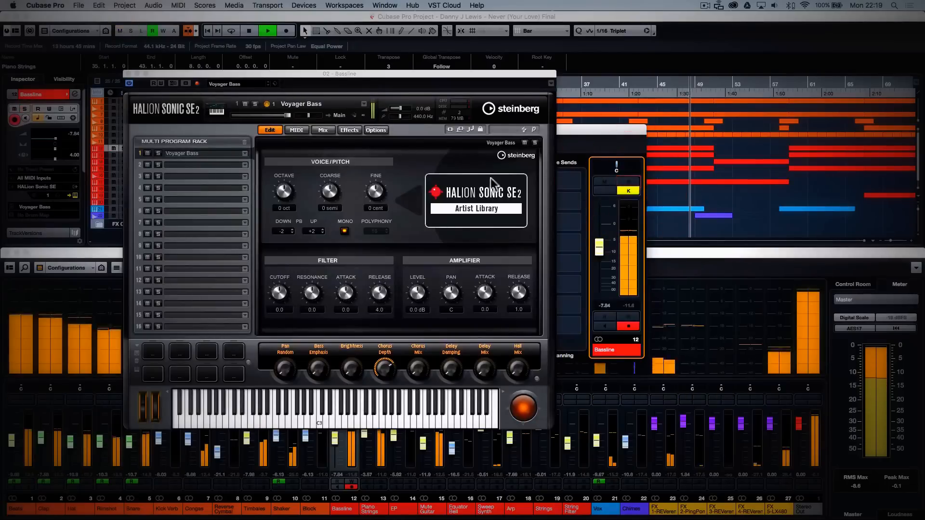
{"action": "left_click", "coordinate": [129, 75]}
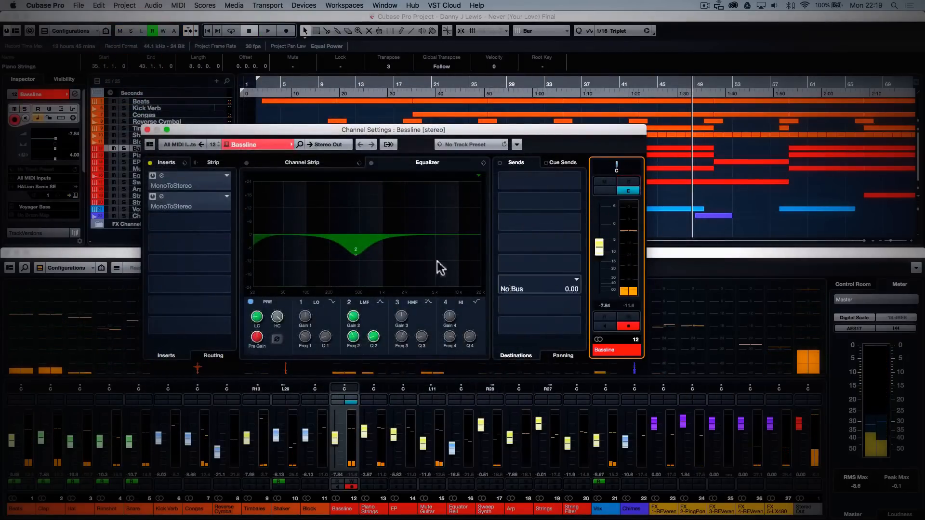
Step: Recheck the Bassline's Voyager Bass sound in its instrument, and close both the instrument and the channel settings
{"action": "left_click", "coordinate": [227, 147]}
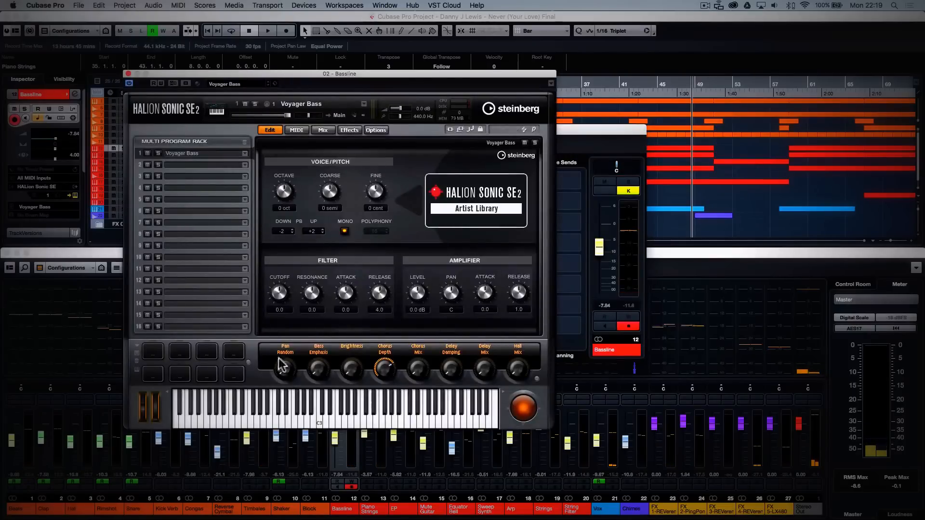
{"action": "left_click", "coordinate": [129, 74]}
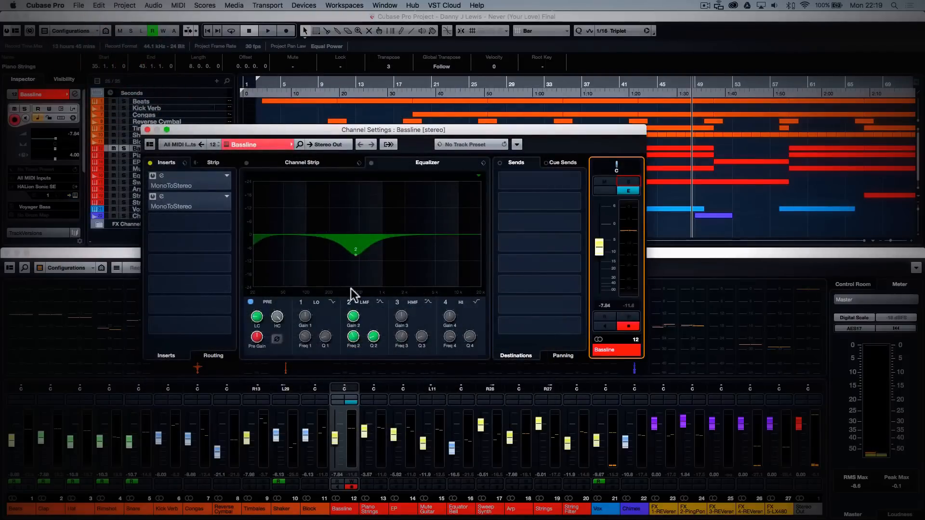
{"action": "left_click", "coordinate": [147, 130]}
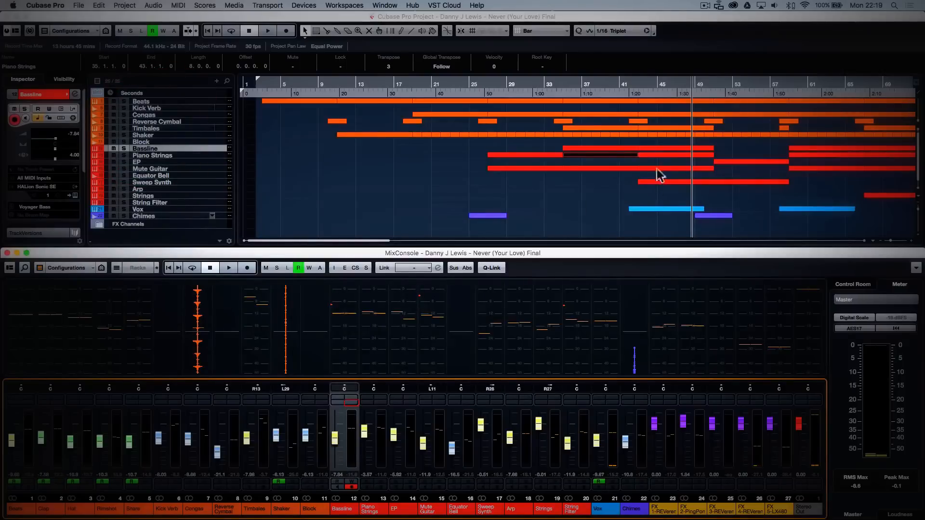
Step: Play the full mix from around bar 41, stop it and restart playback from around bar 35
{"action": "left_click", "coordinate": [620, 92]}
{"action": "left_click", "coordinate": [620, 93]}
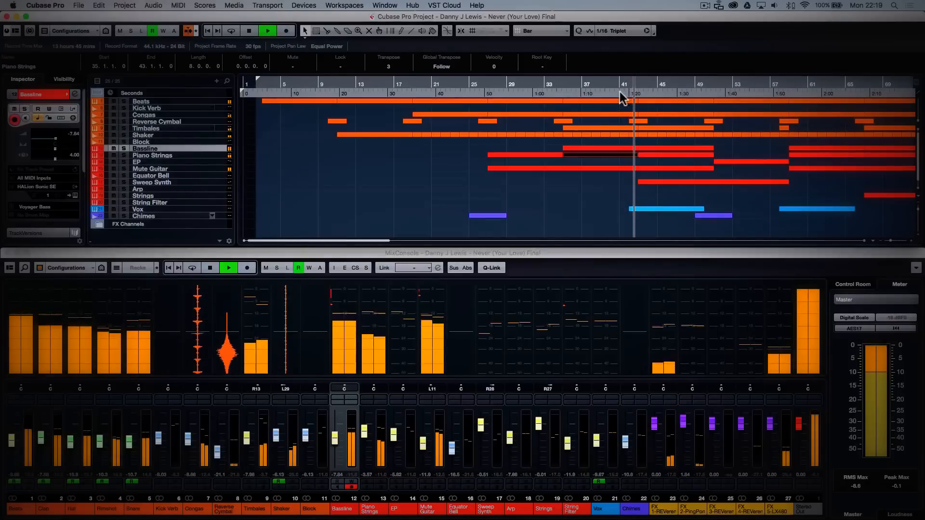
{"action": "key", "text": "space"}
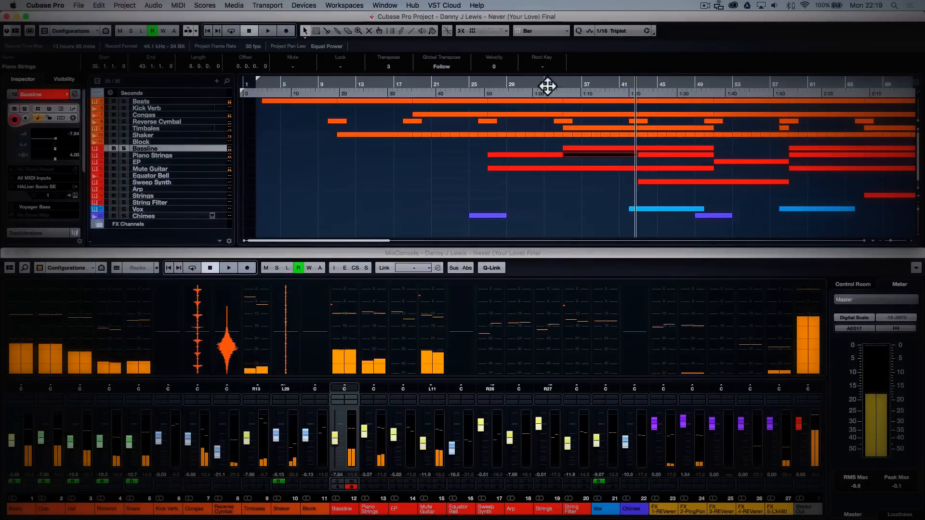
{"action": "left_click", "coordinate": [561, 93]}
{"action": "key", "text": "space"}
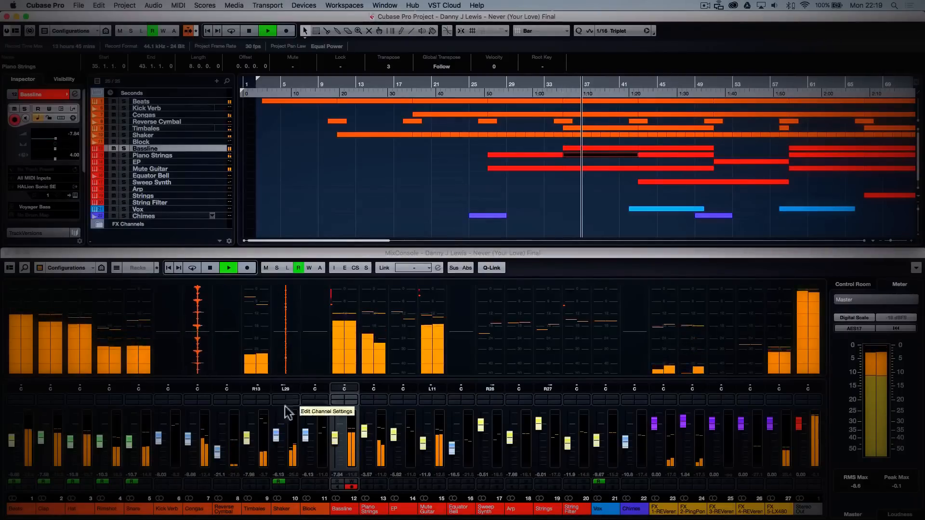
Step: Solo the Timbales channel and open its channel settings and Groove Agent instrument, moving the instrument window aside
{"action": "left_click", "coordinate": [263, 398]}
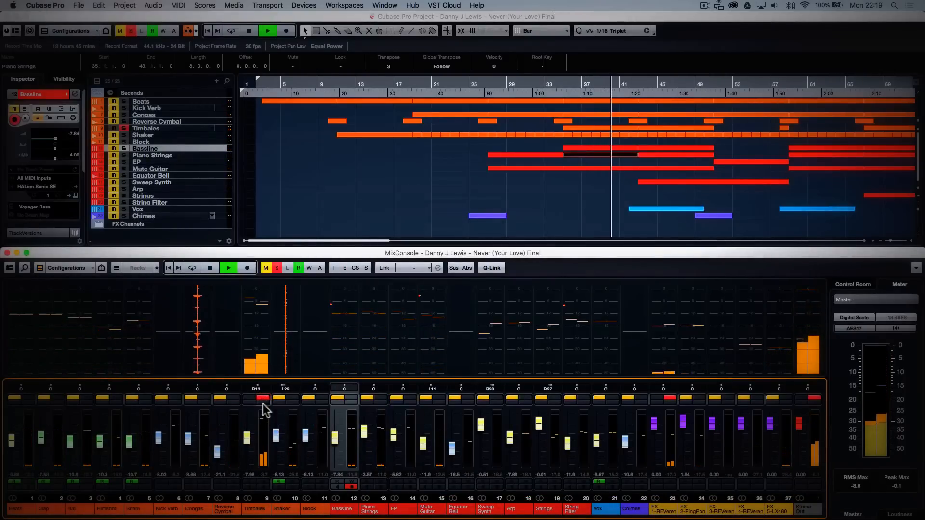
{"action": "left_click", "coordinate": [263, 404]}
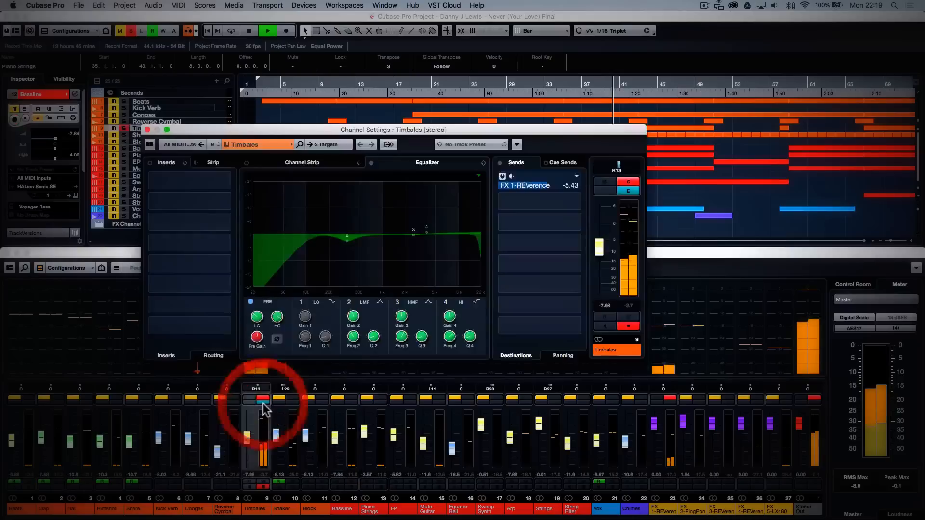
{"action": "left_click", "coordinate": [227, 146]}
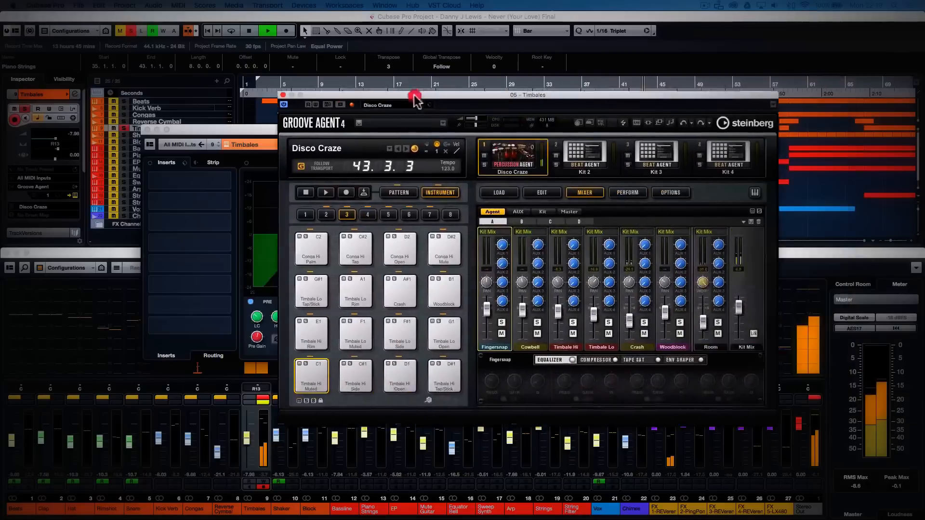
{"action": "left_click_drag", "start_coordinate": [414, 97], "coordinate": [286, 104]}
{"action": "left_click", "coordinate": [287, 103]}
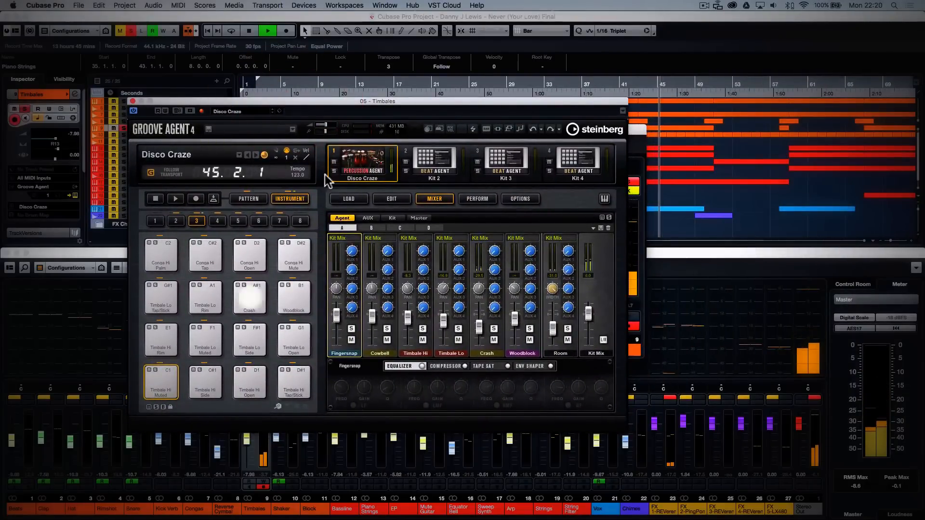
Step: Close the Timbales instrument and channel settings, unsolo the channel and stop playback
{"action": "left_click", "coordinate": [132, 101]}
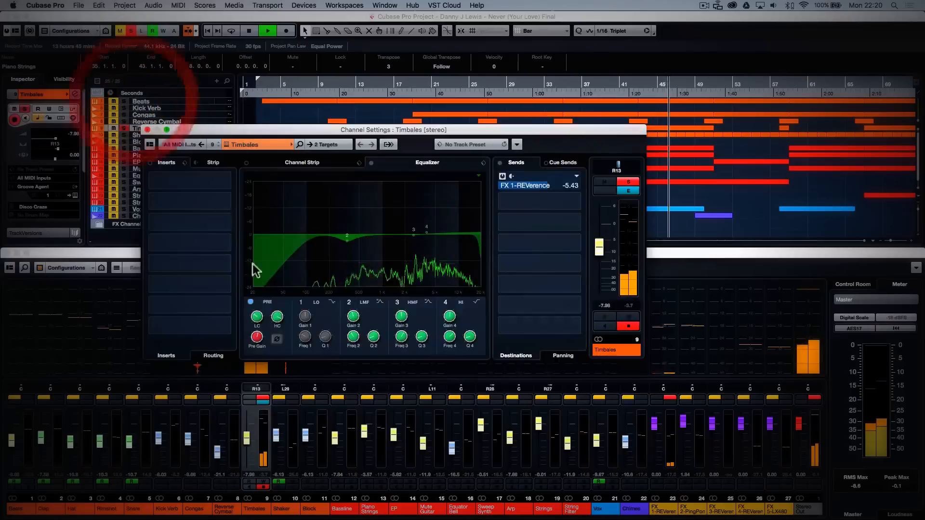
{"action": "left_click", "coordinate": [146, 124]}
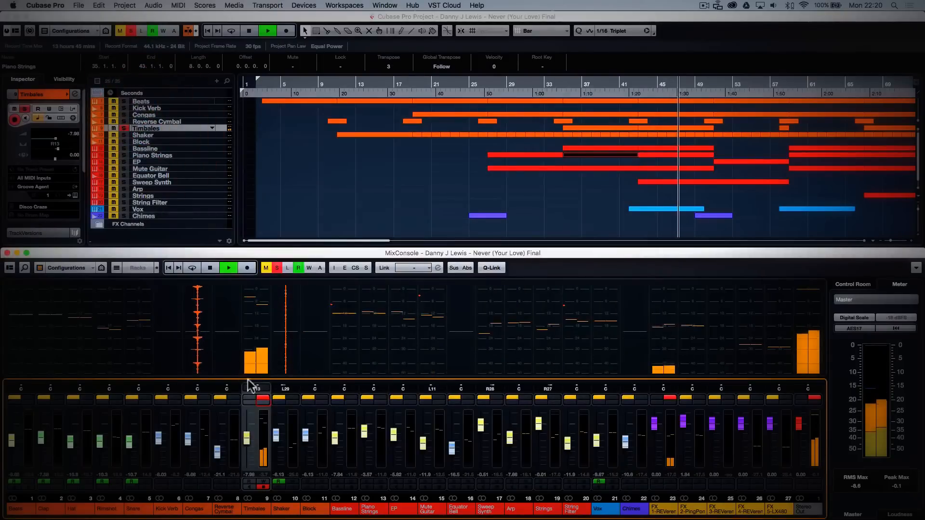
{"action": "left_click", "coordinate": [263, 400]}
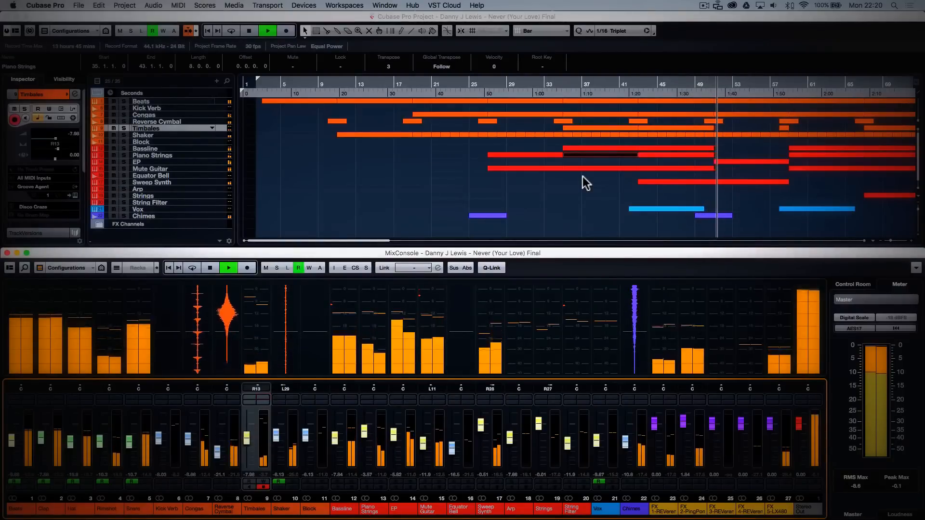
{"action": "key", "text": "space"}
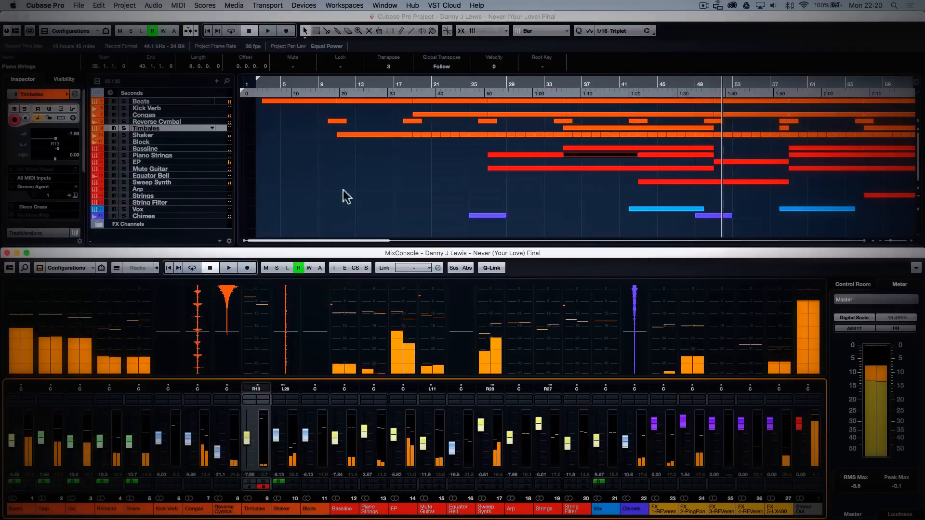
Step: Select the Sweep Synth track and its part, view its Ascending Sweeps sound in HALion Sonic and close the instrument
{"action": "left_click", "coordinate": [223, 182]}
{"action": "left_click", "coordinate": [651, 181]}
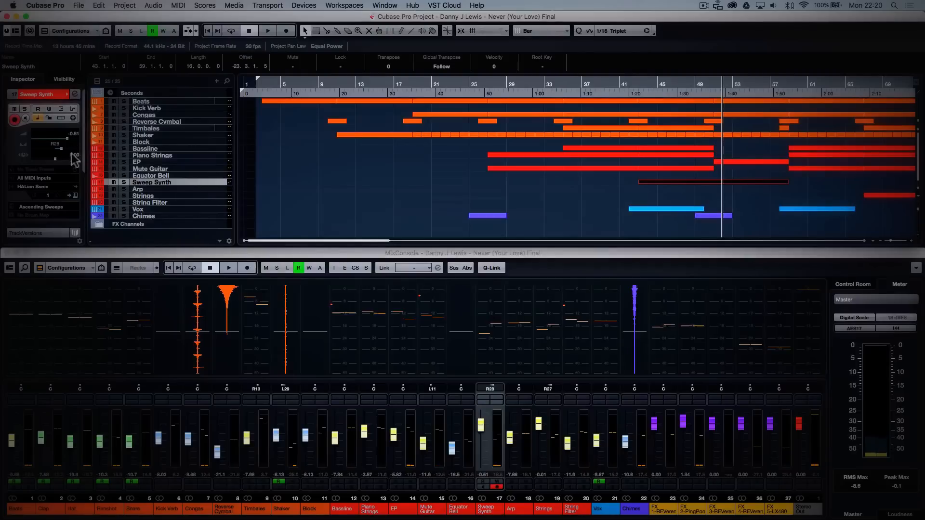
{"action": "left_click", "coordinate": [74, 194]}
{"action": "left_click_drag", "start_coordinate": [776, 81], "coordinate": [295, 104]}
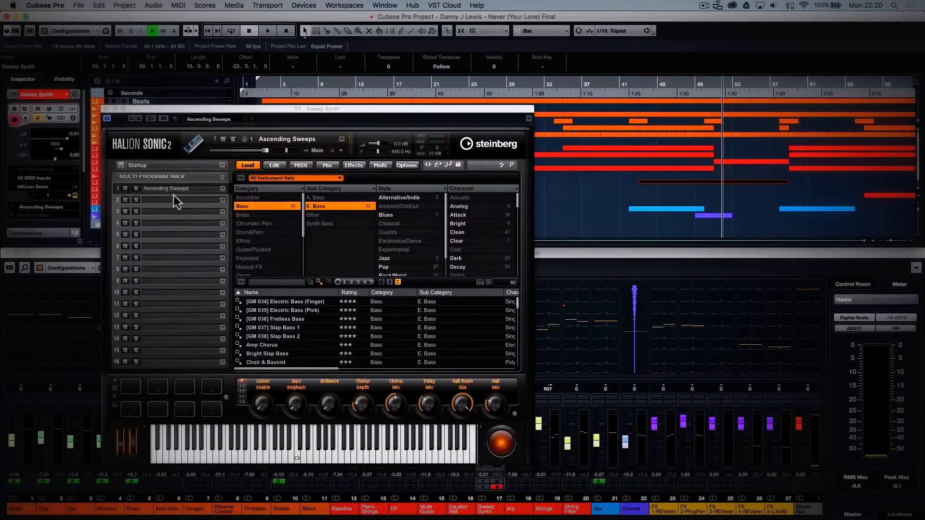
{"action": "left_click", "coordinate": [106, 109]}
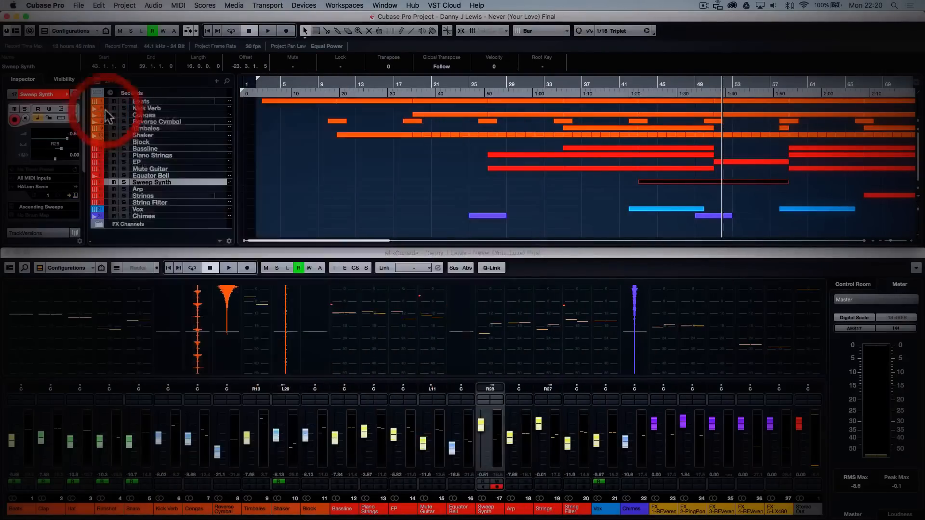
Step: Play Sweep Synth soloed with Piano Strings and Bassline from bar 43, with its part open in the Key Editor
{"action": "left_click", "coordinate": [125, 183]}
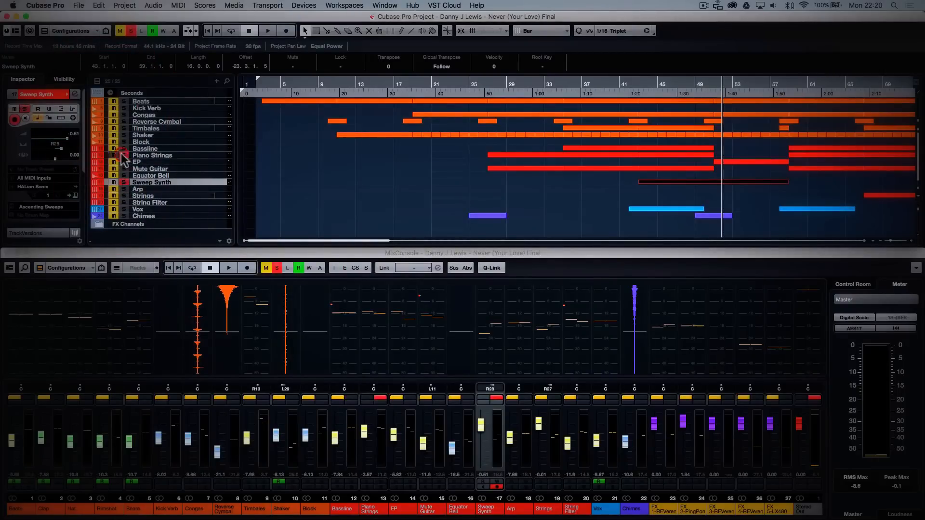
{"action": "left_click", "coordinate": [641, 95]}
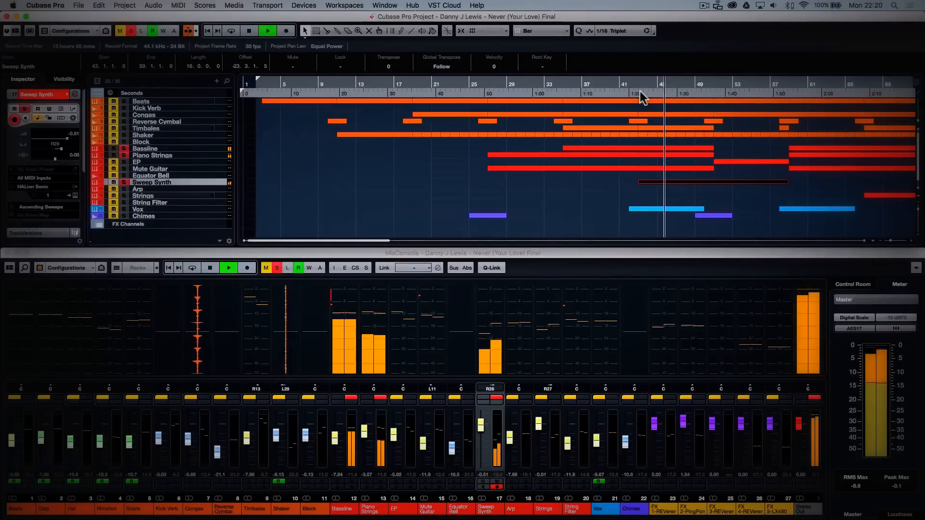
{"action": "double_click", "coordinate": [673, 184]}
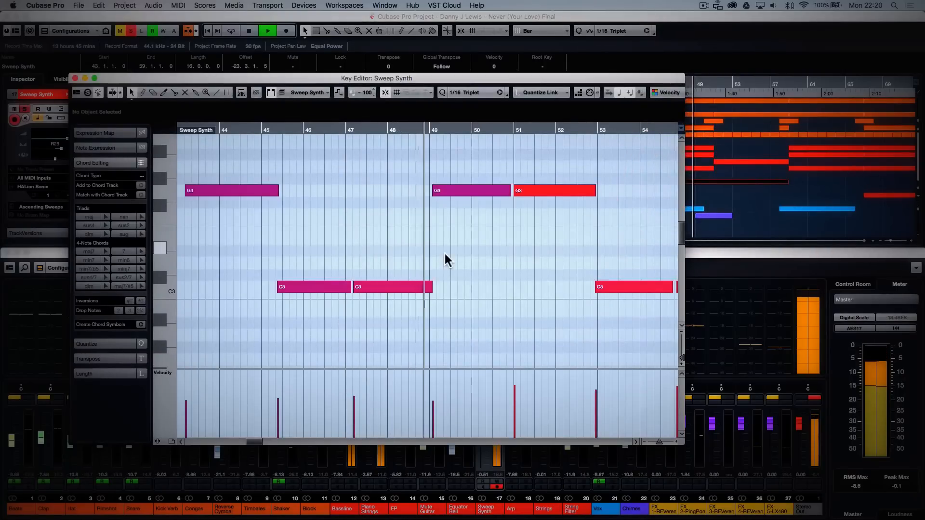
Step: Close the Sweep Synth Key Editor, clear all solos and move playback back to just before the EP part begins
{"action": "key", "text": "super+w"}
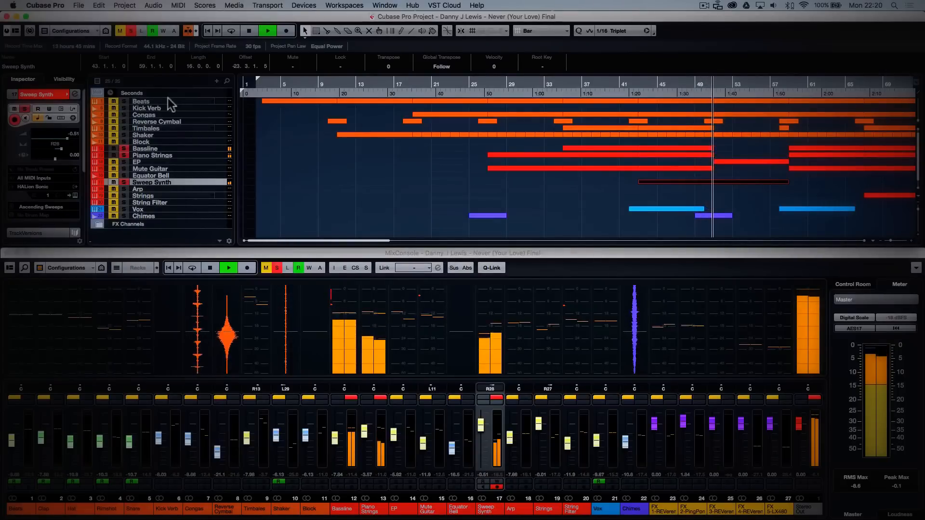
{"action": "left_click", "coordinate": [131, 31]}
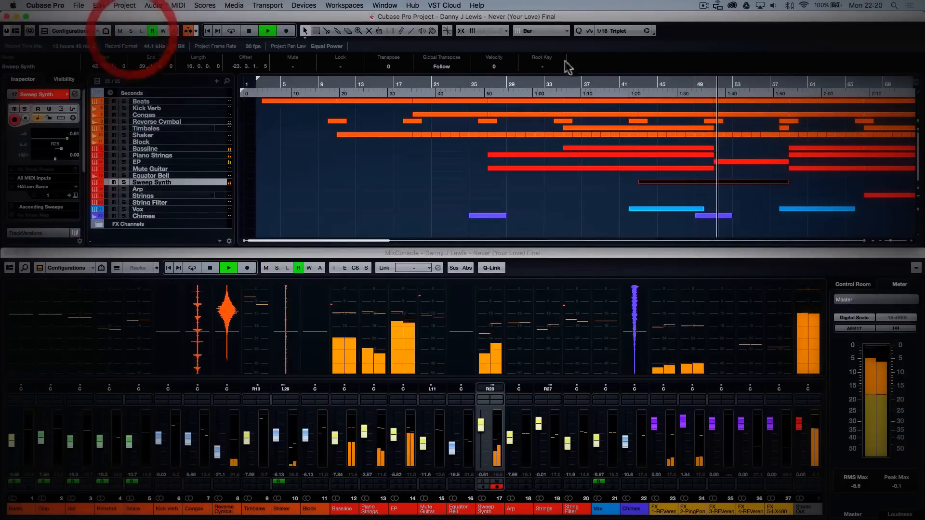
{"action": "left_click", "coordinate": [704, 91]}
Step: View the EP track's Arctic Piano sound in HALion Sonic SE, close the instrument and briefly audition the track soloed
{"action": "left_click", "coordinate": [208, 162]}
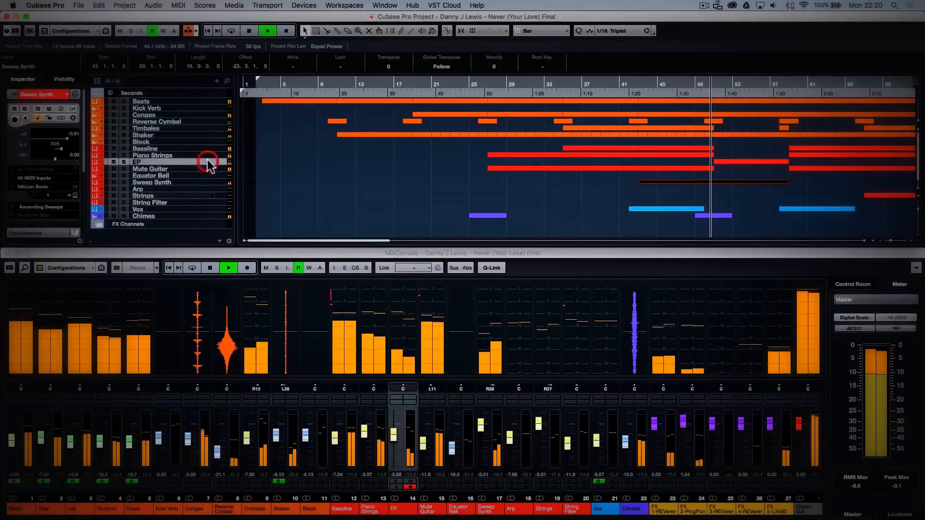
{"action": "left_click", "coordinate": [75, 195]}
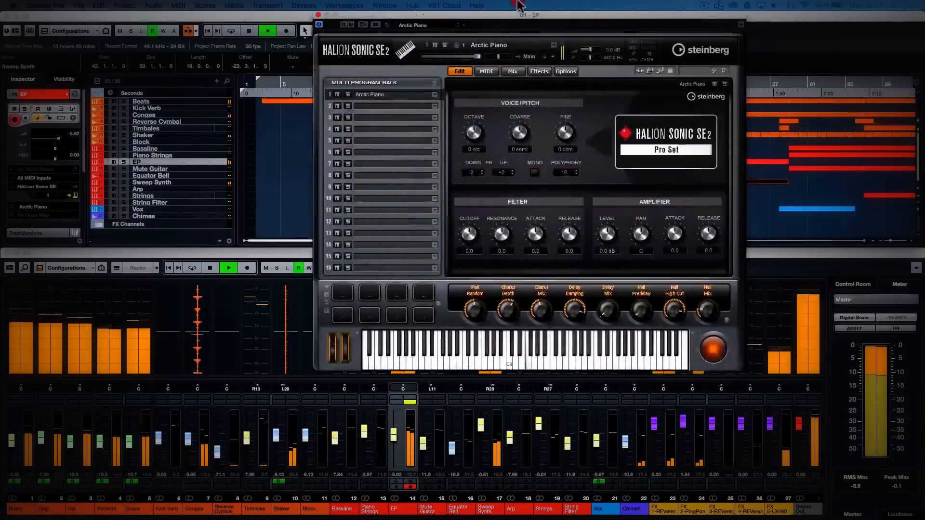
{"action": "left_click_drag", "start_coordinate": [543, 20], "coordinate": [436, 76]}
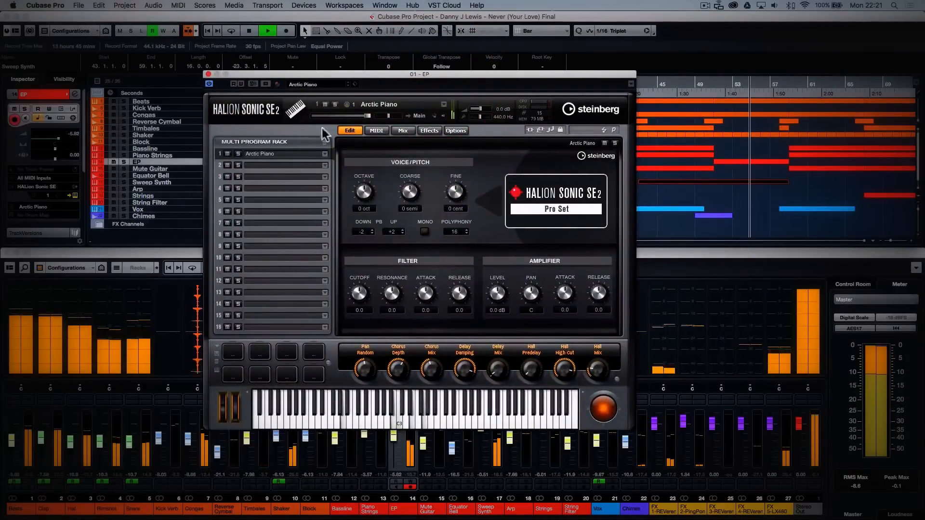
{"action": "left_click", "coordinate": [208, 74]}
{"action": "left_click", "coordinate": [128, 163]}
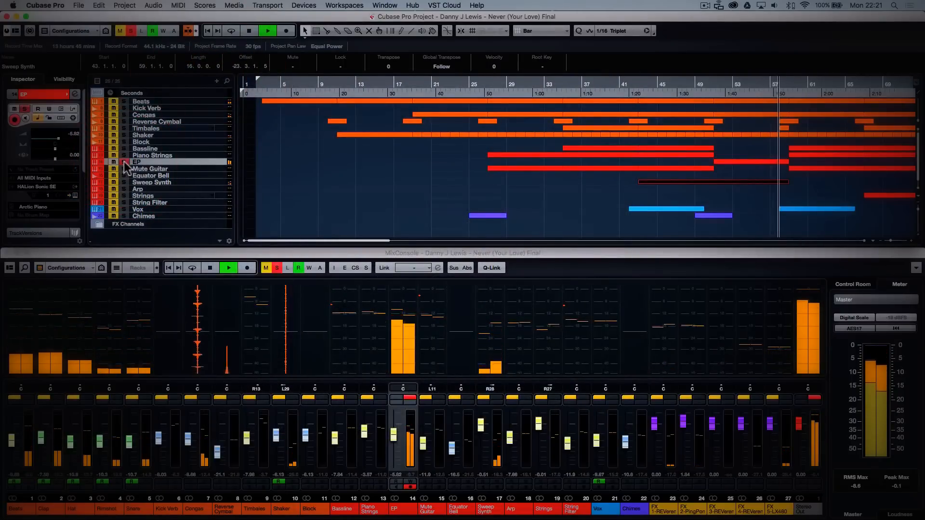
{"action": "left_click", "coordinate": [126, 164]}
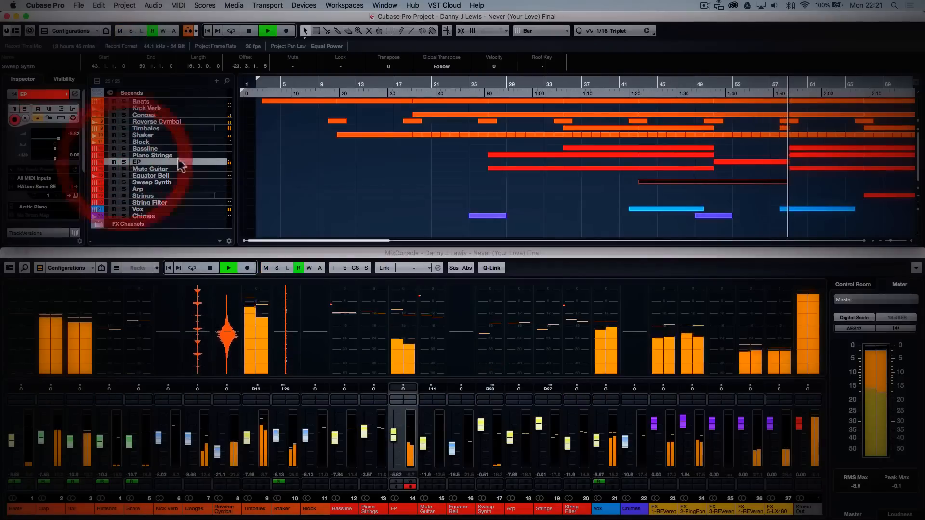
Step: Stop playback and restart it from about bar 57 in the arrangement
{"action": "scroll", "coordinate": [546, 182], "scroll_direction": "right", "scroll_amount": 10}
{"action": "scroll", "coordinate": [546, 181], "scroll_direction": "down", "scroll_amount": 1}
{"action": "scroll", "coordinate": [547, 181], "scroll_direction": "left", "scroll_amount": 10}
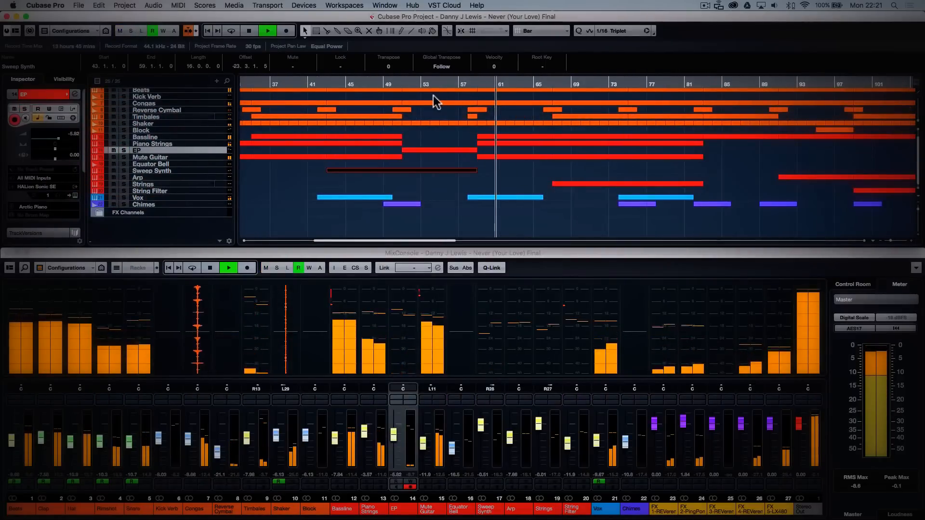
{"action": "key", "text": "space"}
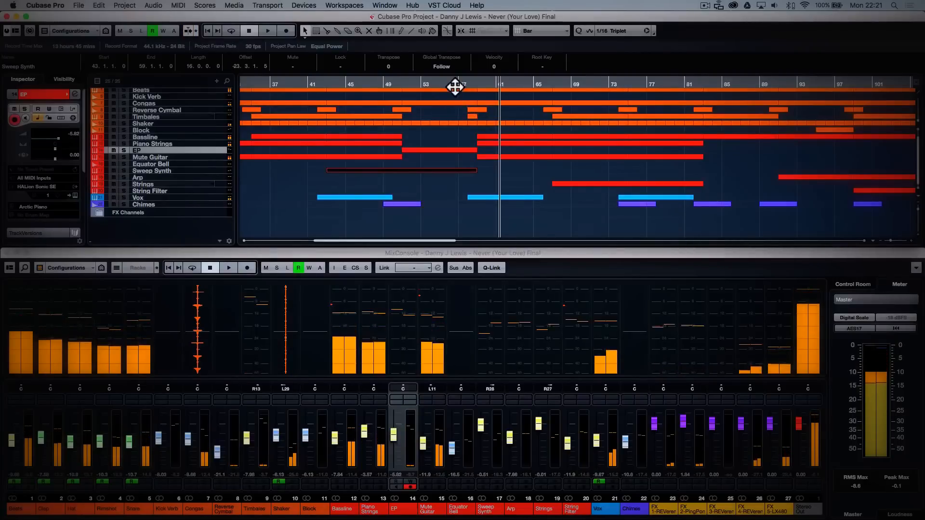
{"action": "left_click", "coordinate": [459, 83]}
{"action": "key", "text": "space"}
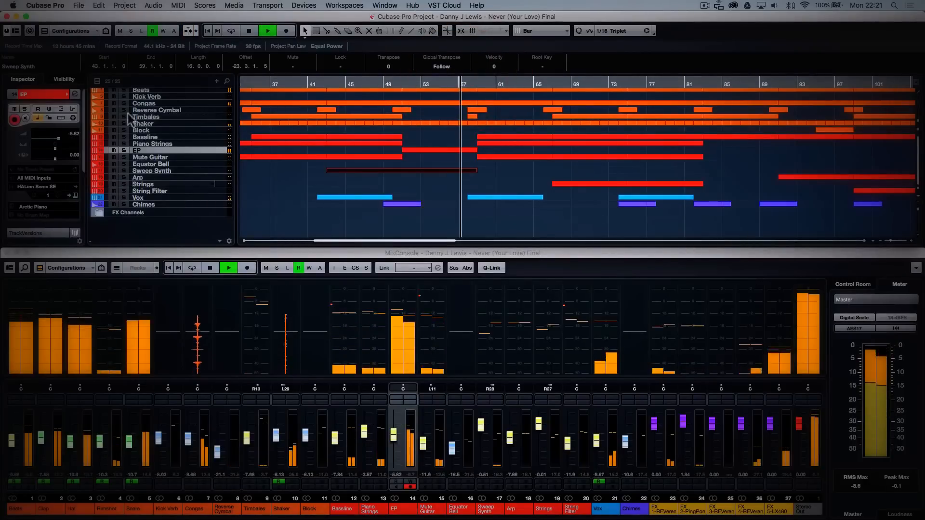
Step: Solo the Timbales track to hear its fill near bar 58, and unsolo it
{"action": "left_click", "coordinate": [168, 117]}
{"action": "key", "text": "s"}
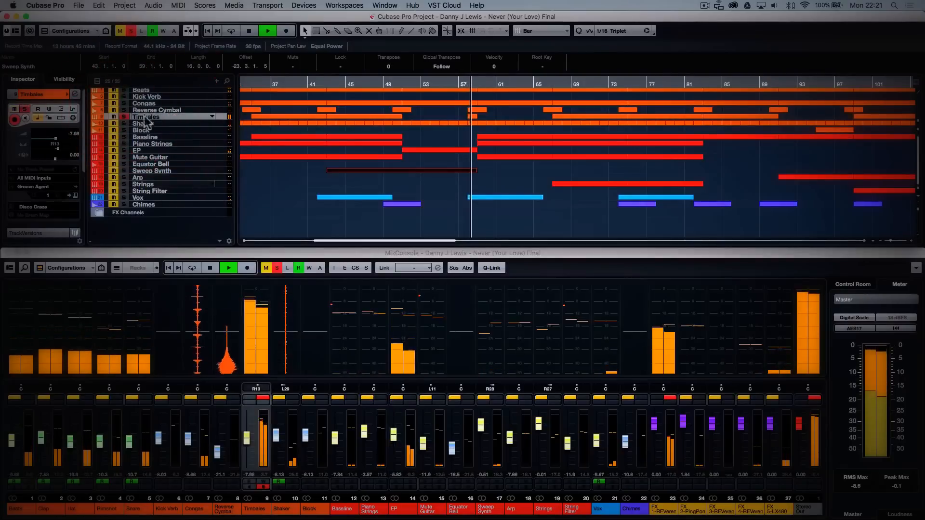
{"action": "left_click", "coordinate": [124, 117]}
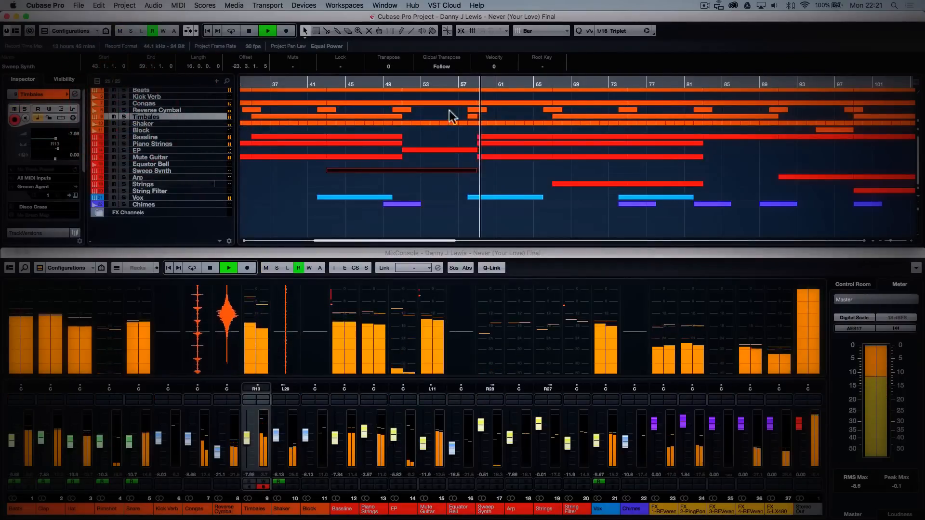
Step: Stop playback and inspect the Timbales part at bar 58 and the Beats part at bar 43 in the Key Editor, closing each
{"action": "left_click", "coordinate": [471, 116]}
{"action": "key", "text": "space"}
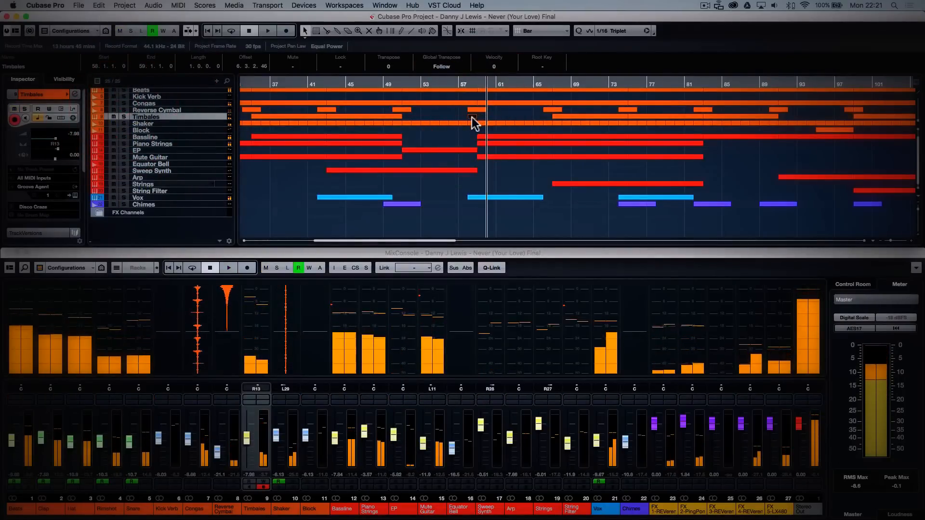
{"action": "double_click", "coordinate": [472, 117]}
{"action": "key", "text": "h"}
{"action": "key", "text": "h"}
{"action": "key", "text": "h"}
{"action": "key", "text": "h"}
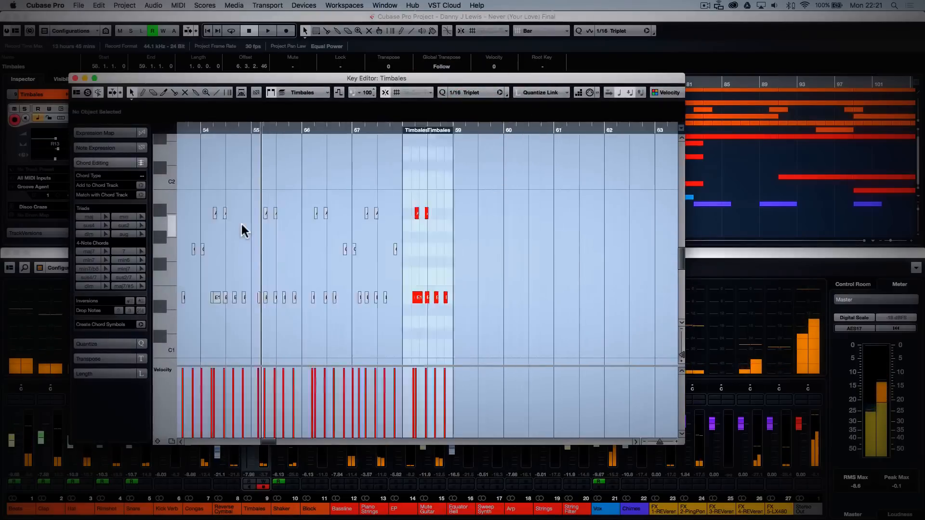
{"action": "key", "text": "Escape"}
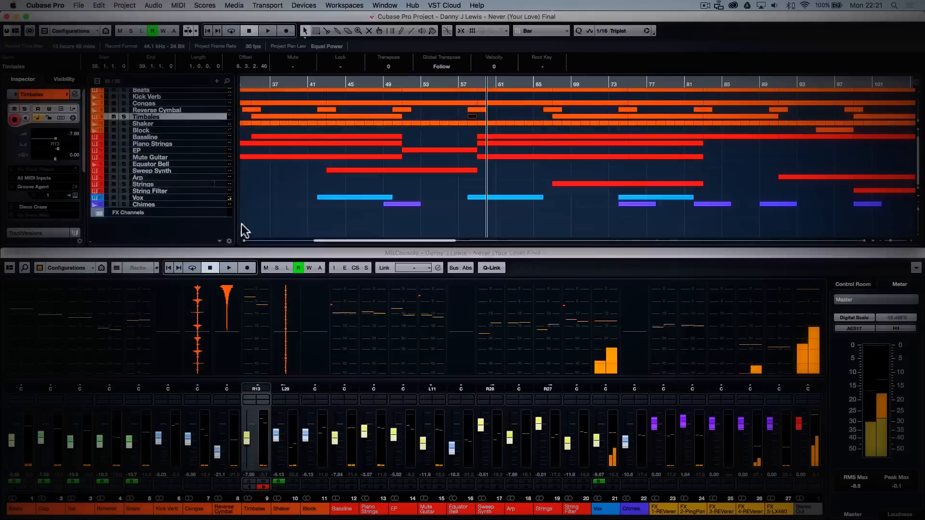
{"action": "double_click", "coordinate": [379, 90]}
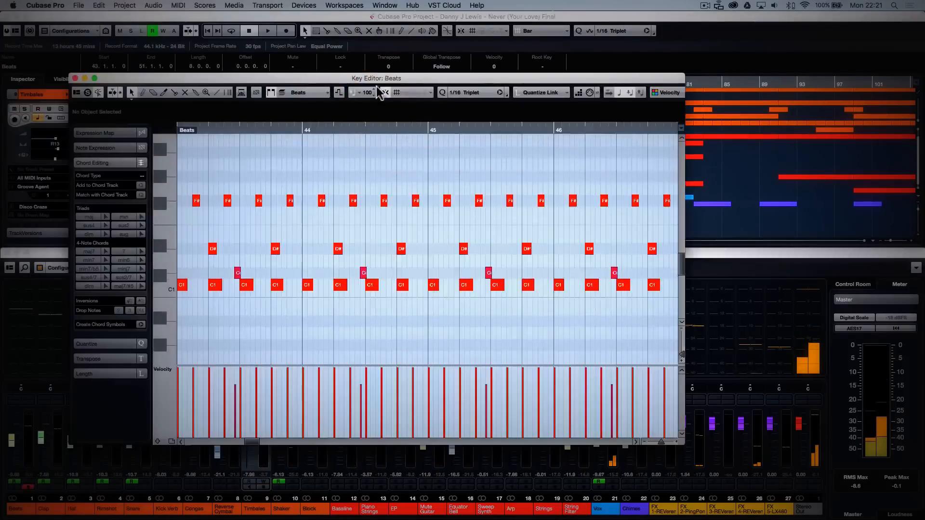
{"action": "key", "text": "super+w"}
Step: Play the full arrangement from about bar 48 through the section after bar 59 and stop playback
{"action": "double_click", "coordinate": [375, 84]}
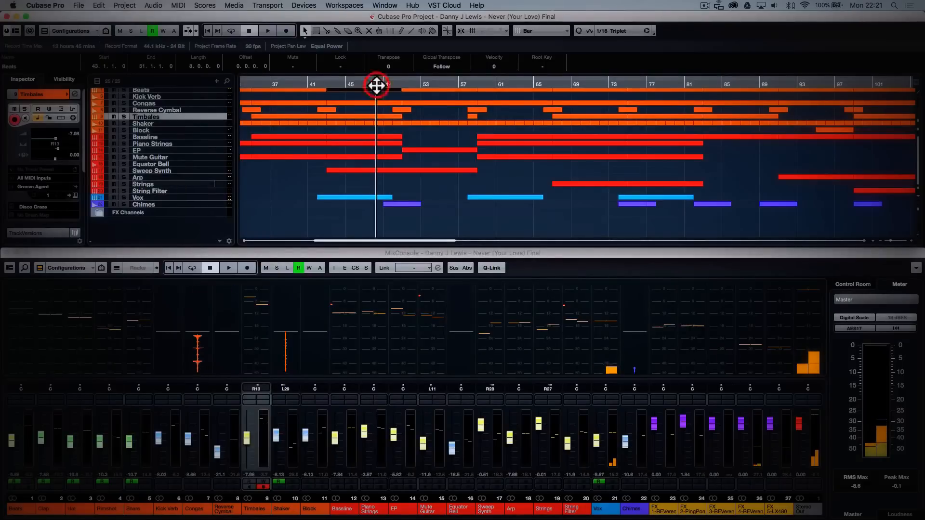
{"action": "key", "text": "shift+f"}
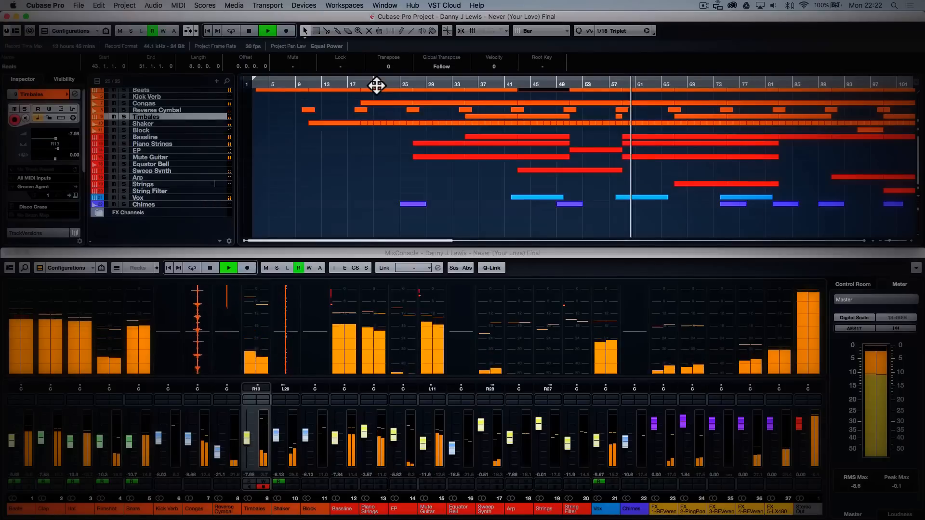
{"action": "scroll", "coordinate": [484, 159], "scroll_direction": "right", "scroll_amount": 5}
{"action": "key", "text": "space"}
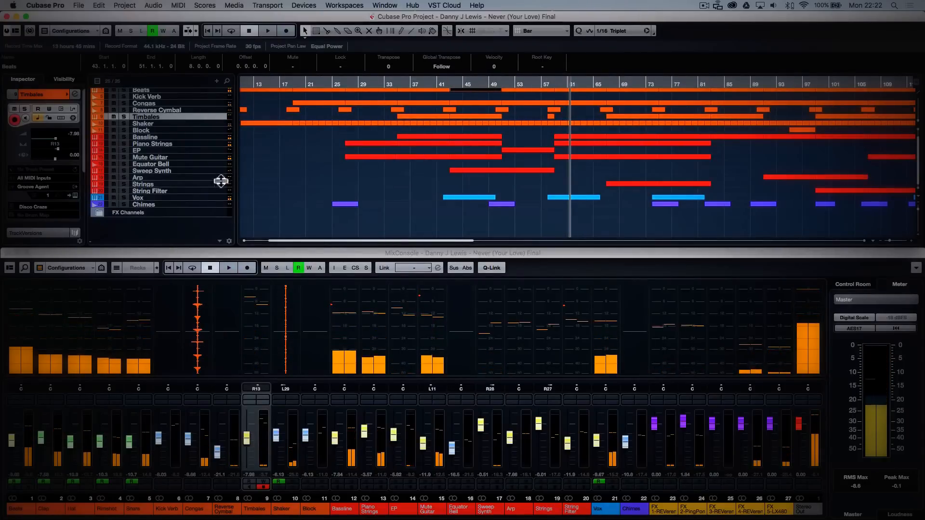
Step: Select the Vox track, review its channel settings and view its REVerence insert's Plate At 4sec preset, closing the plug-in
{"action": "left_click", "coordinate": [216, 197]}
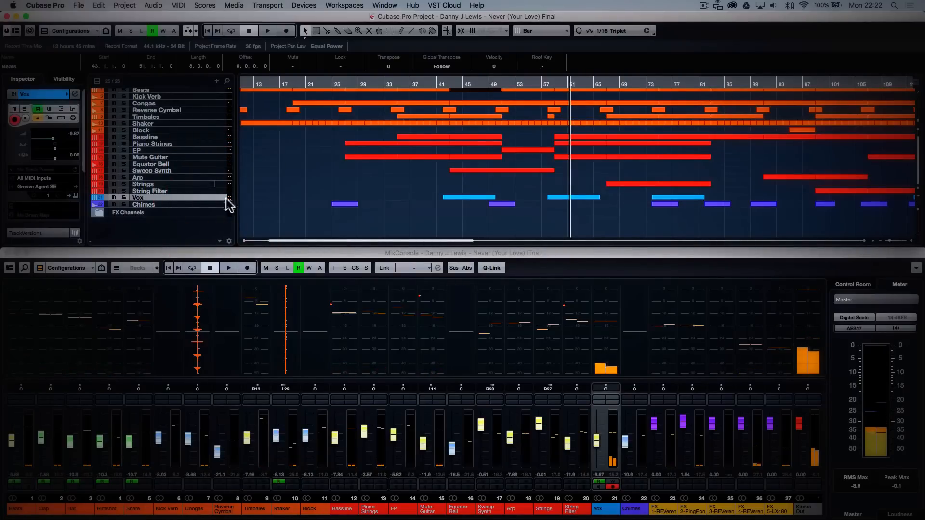
{"action": "left_click", "coordinate": [613, 403]}
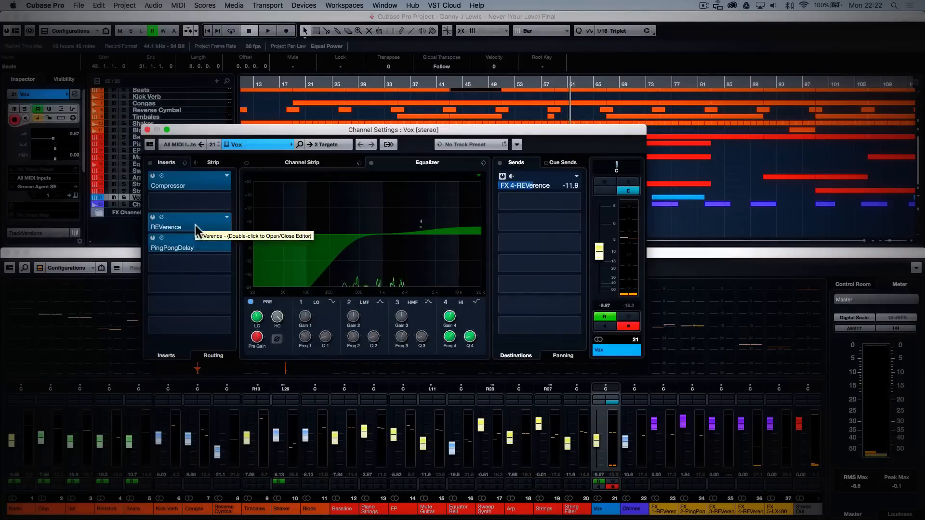
{"action": "left_click", "coordinate": [148, 130]}
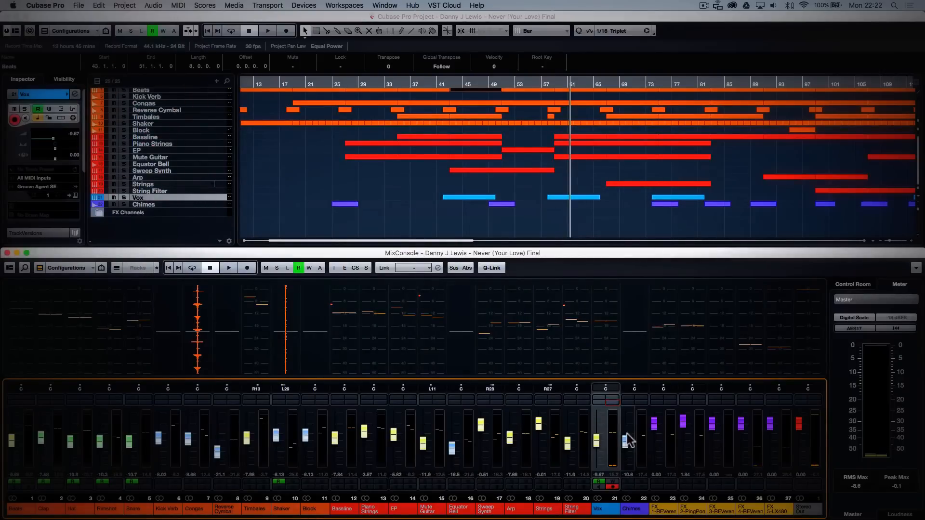
{"action": "left_click", "coordinate": [613, 401]}
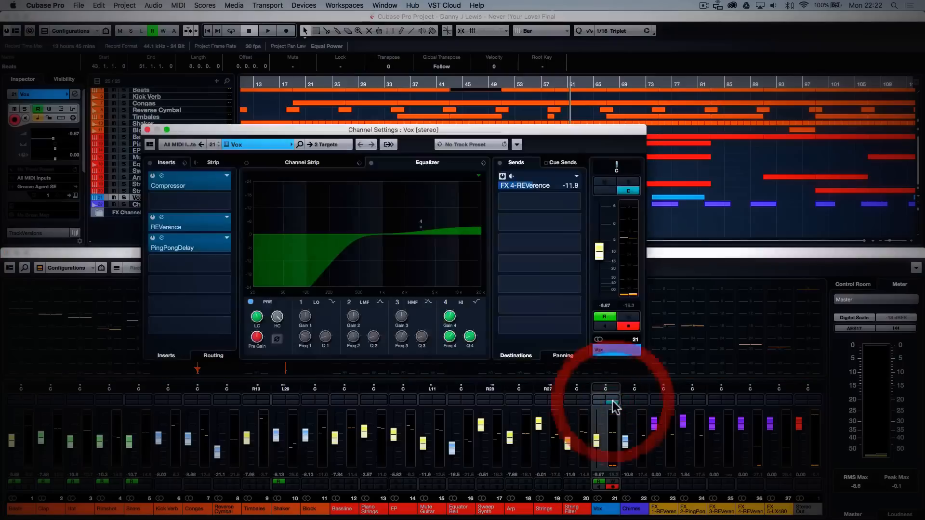
{"action": "double_click", "coordinate": [201, 228]}
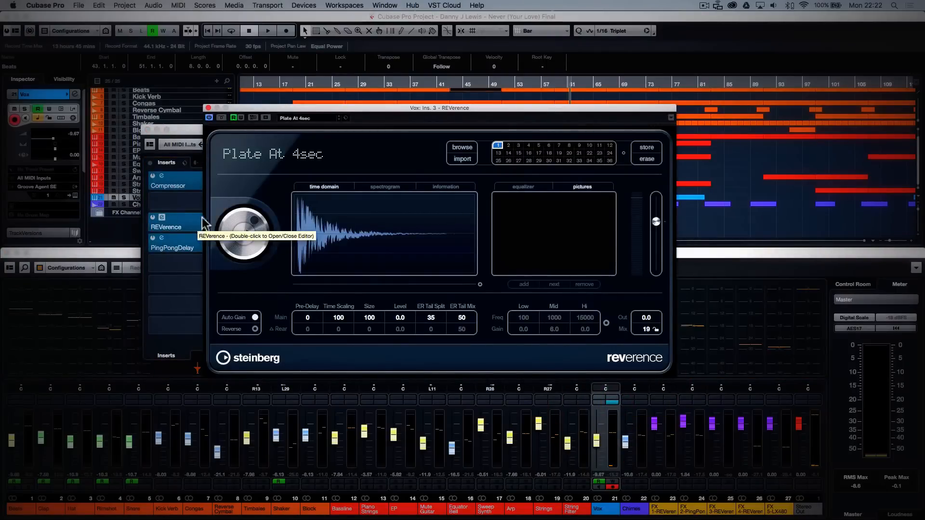
{"action": "left_click", "coordinate": [208, 108]}
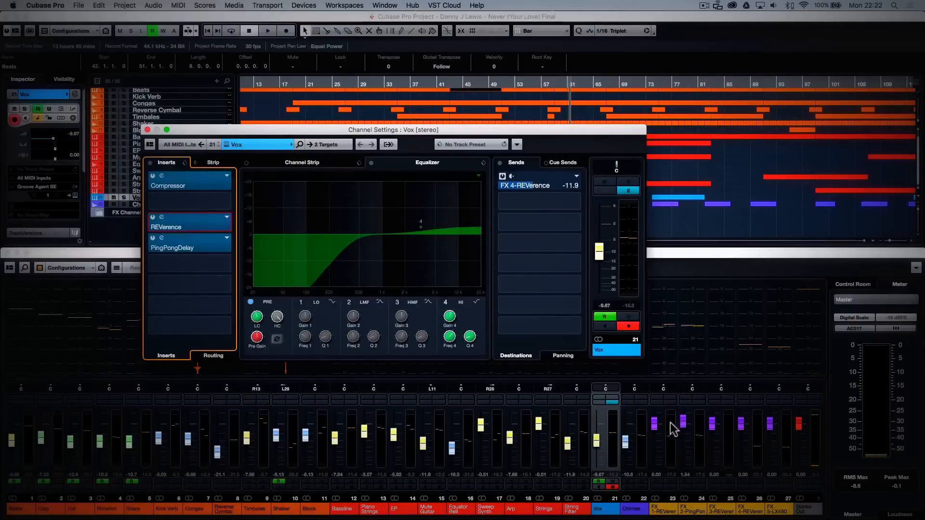
Step: Show the FX 1-REVerence channel settings, view its LA Scoring Stage (SR) reverb preset, and close both windows
{"action": "left_click", "coordinate": [672, 402]}
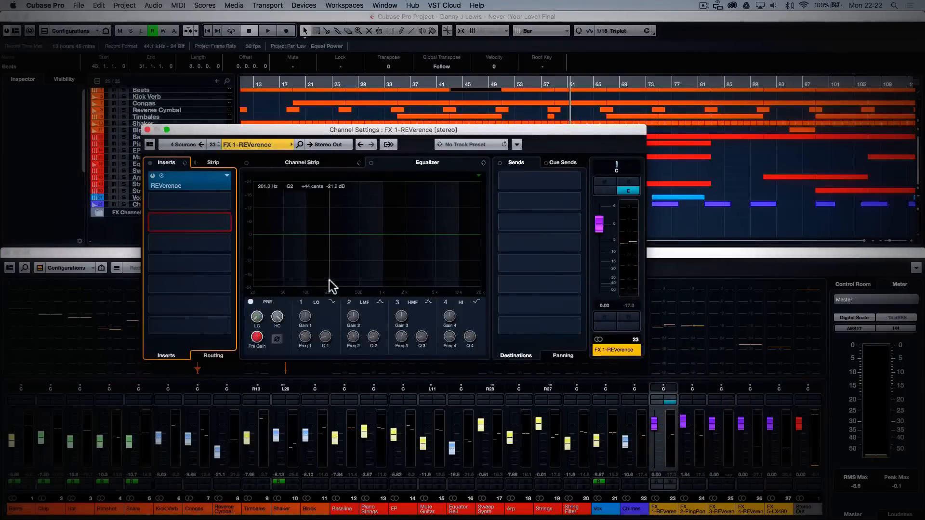
{"action": "left_click", "coordinate": [183, 187]}
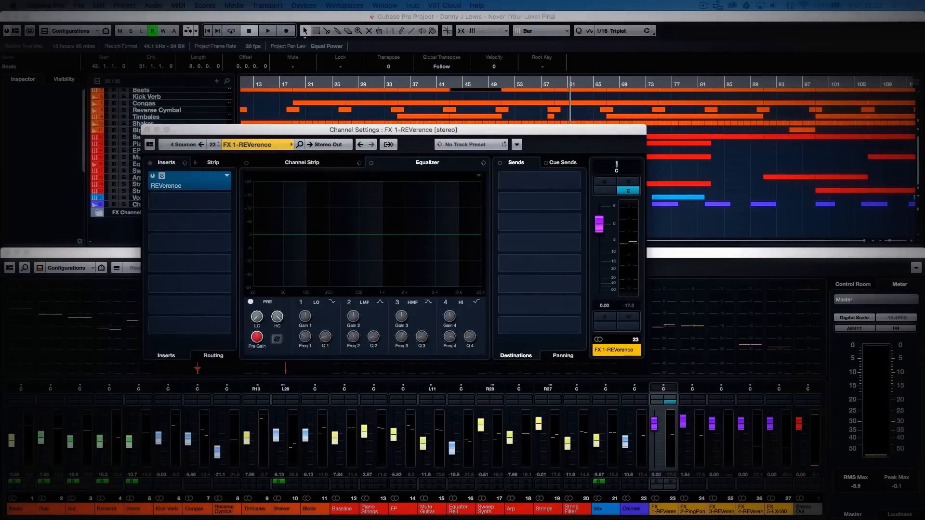
{"action": "left_click_drag", "start_coordinate": [439, 67], "coordinate": [423, 71]}
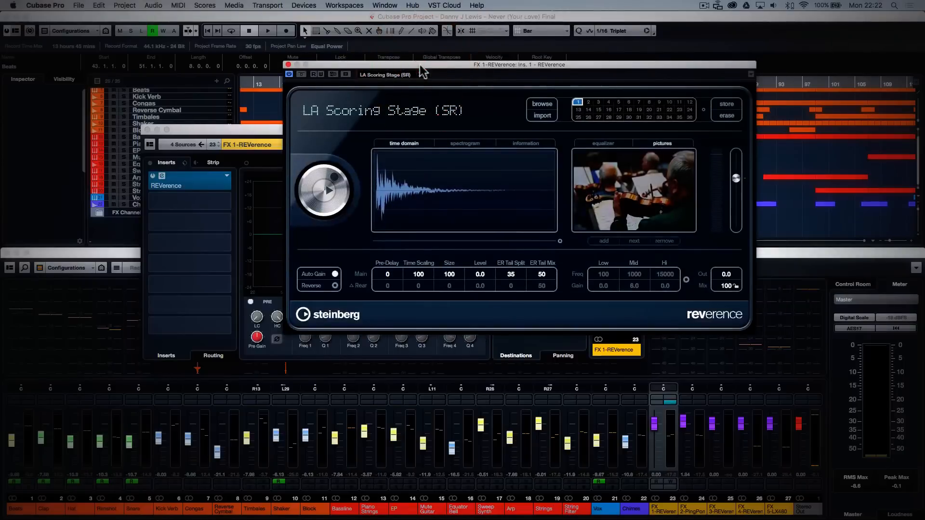
{"action": "left_click", "coordinate": [288, 64]}
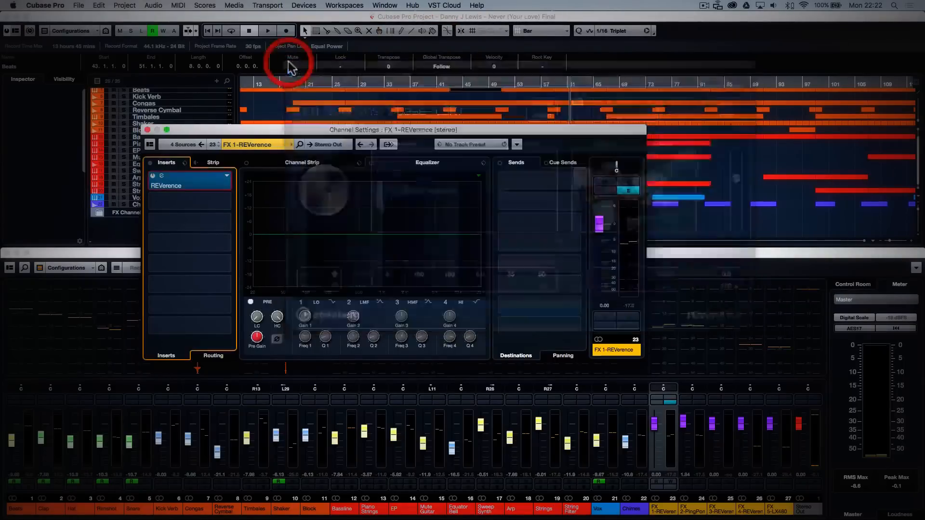
{"action": "left_click", "coordinate": [148, 130]}
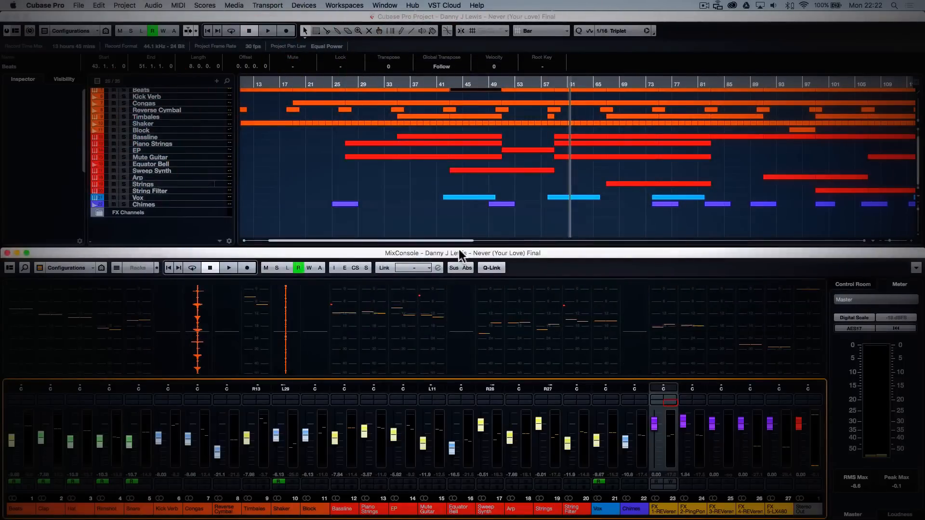
Step: Play the arrangement from bar 59 for a few bars and stop playback
{"action": "left_click", "coordinate": [554, 88]}
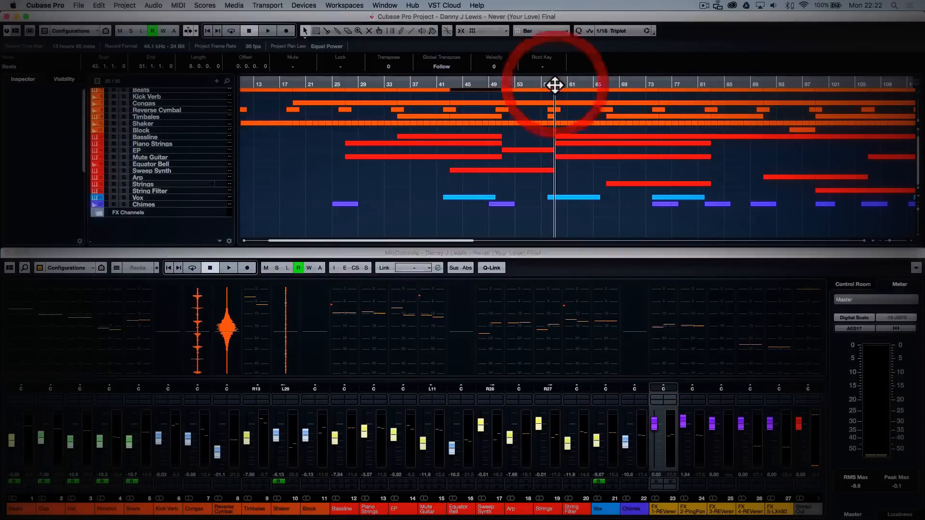
{"action": "key", "text": "space"}
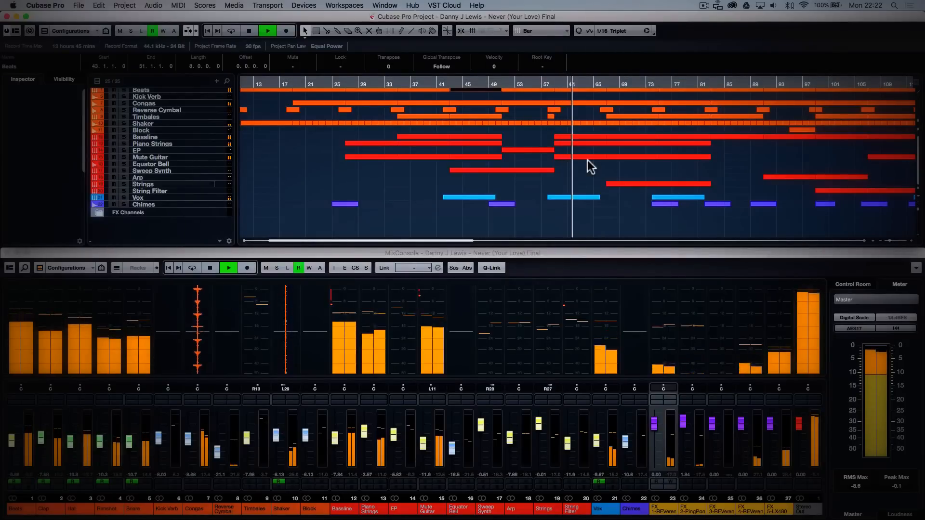
{"action": "key", "text": "space"}
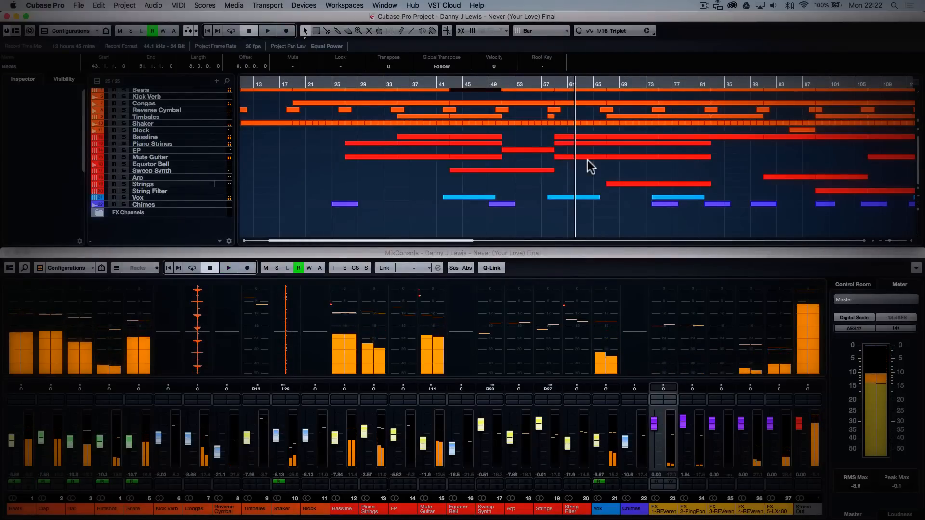
Step: Open the Piano Strings part at bar 59 in the Key Editor and zoom out to show more of its chords
{"action": "left_click", "coordinate": [565, 142]}
{"action": "double_click", "coordinate": [565, 141]}
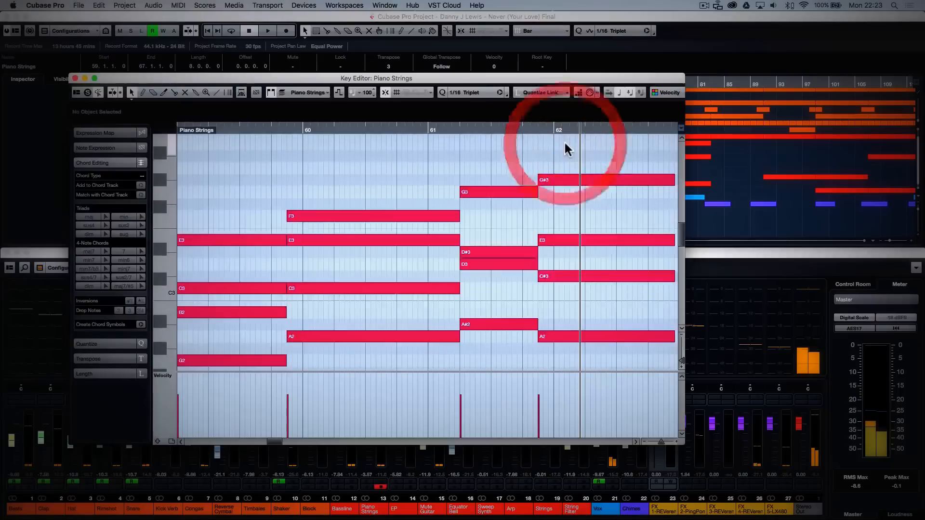
{"action": "left_click", "coordinate": [378, 175]}
{"action": "key", "text": "g"}
{"action": "key", "text": "g"}
{"action": "key", "text": "g"}
{"action": "key", "text": "g"}
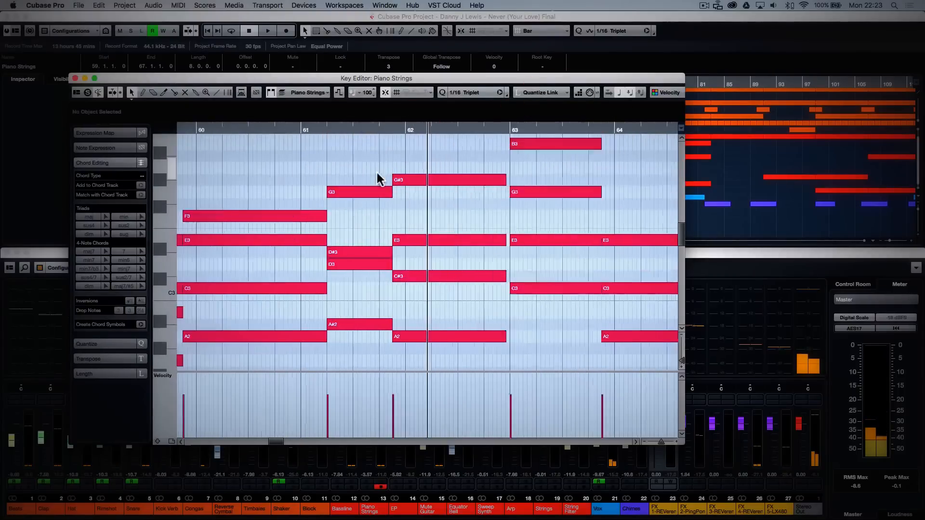
Step: Review the Piano Strings chords at bar 59 over the whole part, then view the part at bar 43 and close the Key Editor
{"action": "key", "text": "g"}
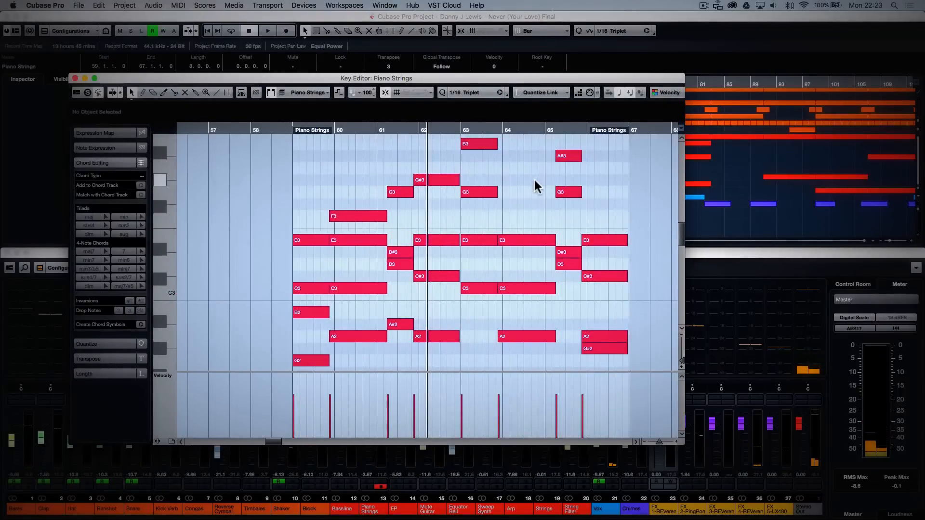
{"action": "key", "text": "Return"}
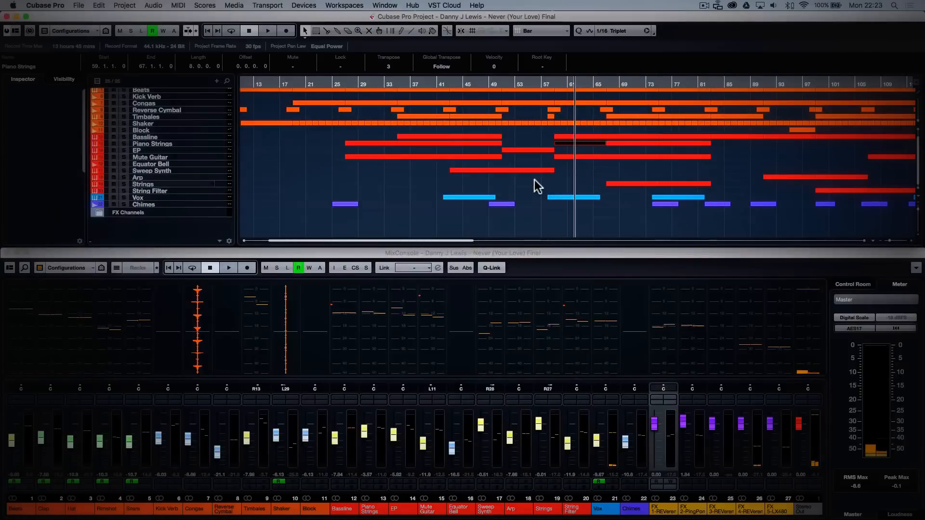
{"action": "double_click", "coordinate": [465, 144]}
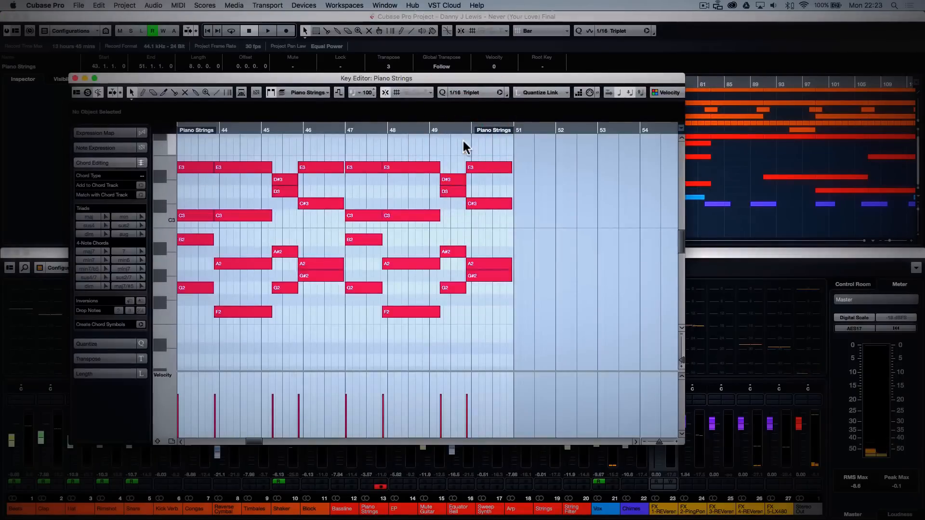
{"action": "key", "text": "Return"}
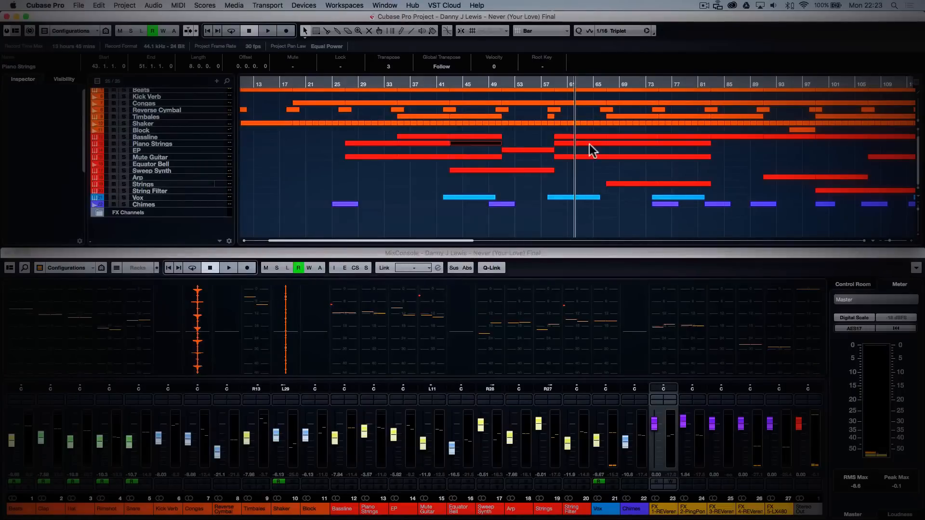
Step: Examine the Piano Strings parts at bars 67 and 75 in the Key Editor to compare their chord voicings, closing each one
{"action": "double_click", "coordinate": [635, 145]}
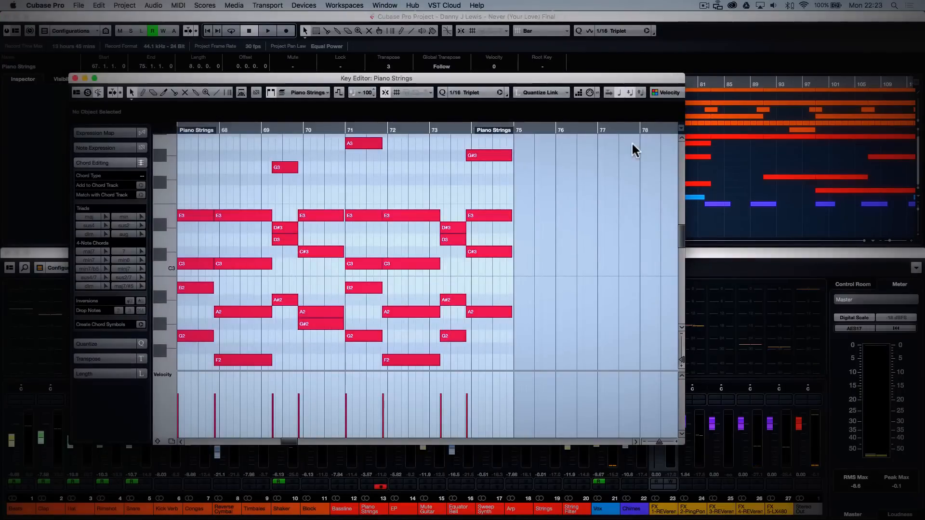
{"action": "key", "text": "Return"}
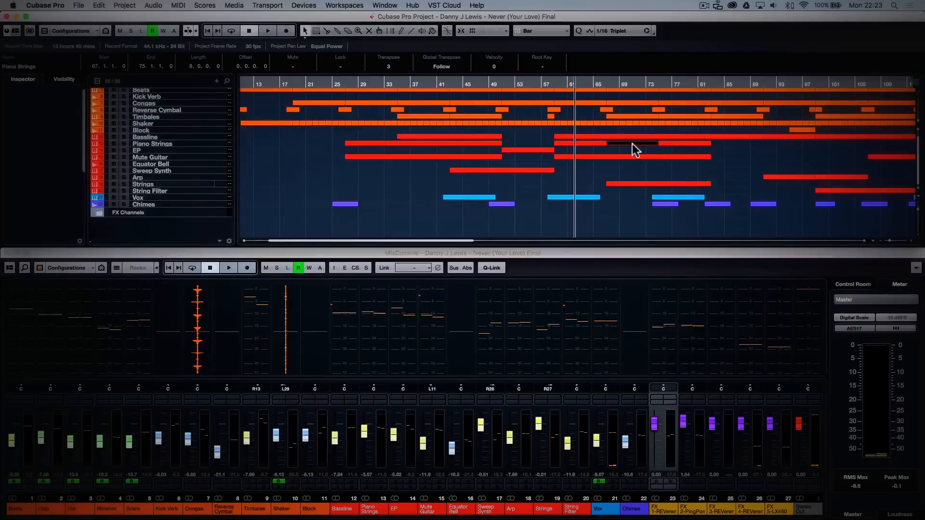
{"action": "double_click", "coordinate": [674, 143]}
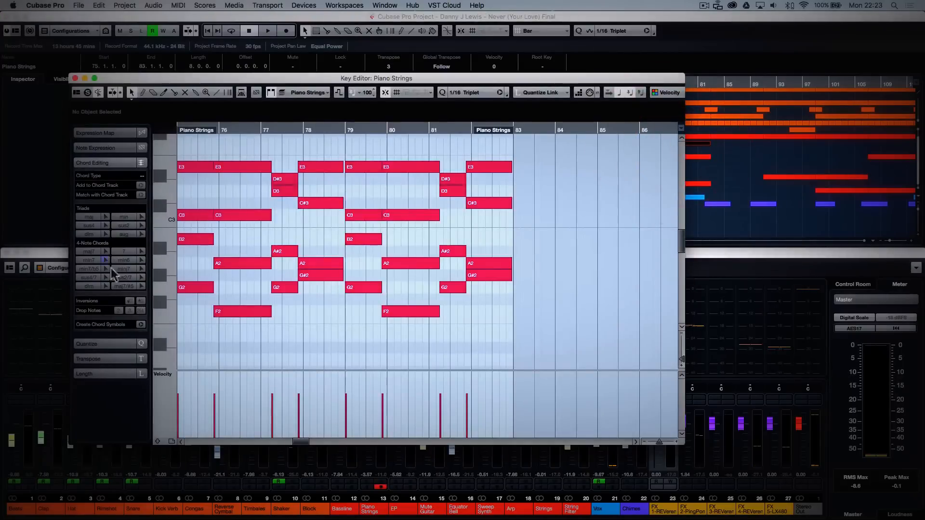
{"action": "left_click", "coordinate": [75, 78]}
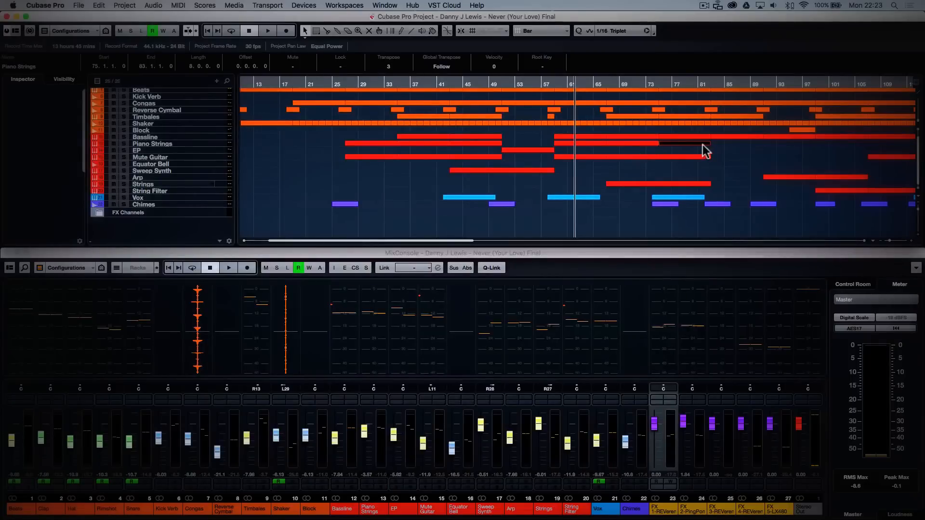
Step: Deselect the Piano Strings part and play the arrangement from about bar 65 with more of the song in view
{"action": "left_click", "coordinate": [730, 156]}
{"action": "key", "text": "g"}
{"action": "key", "text": "g"}
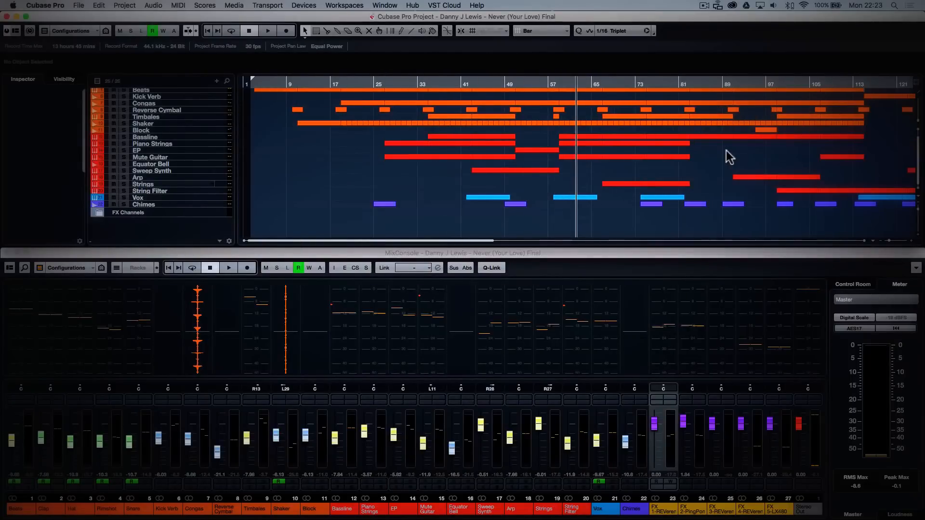
{"action": "left_click", "coordinate": [536, 85]}
{"action": "key", "text": "space"}
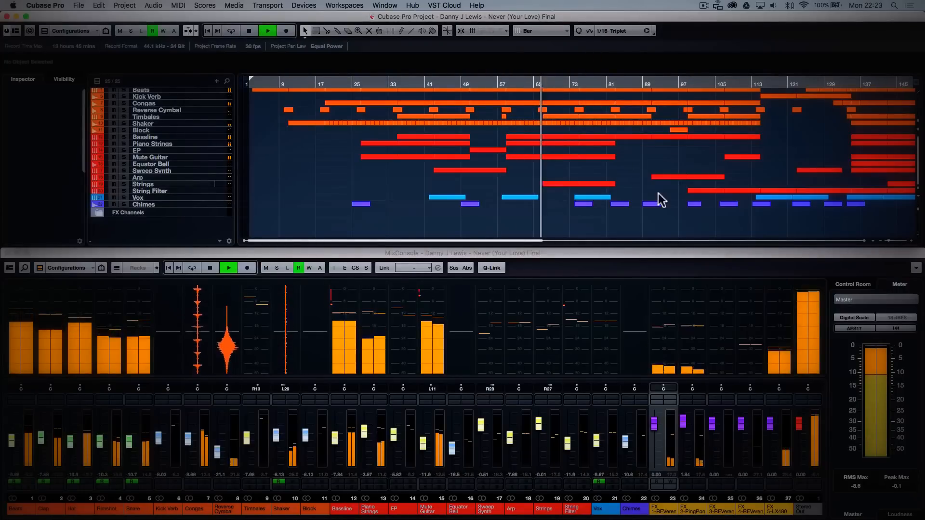
Step: Review the Strings channel settings, solo the channel while viewing its HALion Sonic SE Lovely Ensemble sound, then unsolo it and close the windows
{"action": "left_click", "coordinate": [557, 402]}
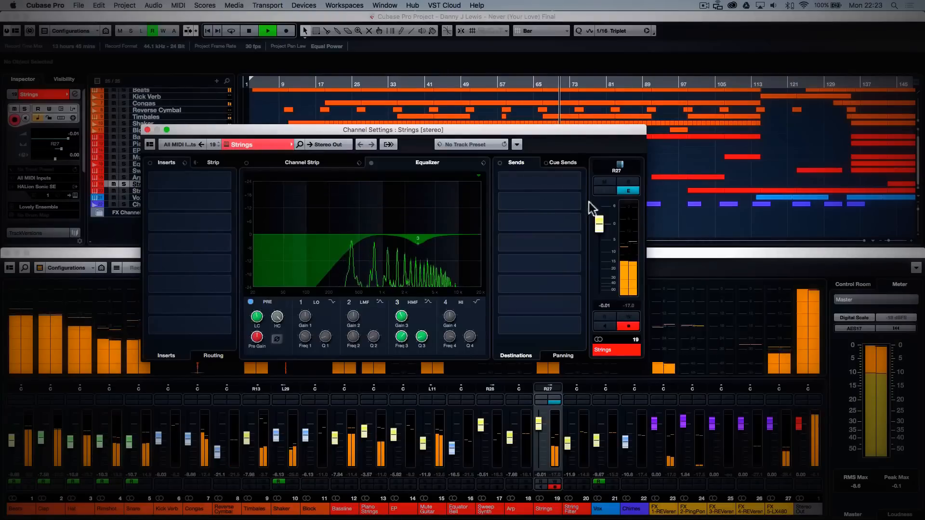
{"action": "left_click", "coordinate": [628, 182]}
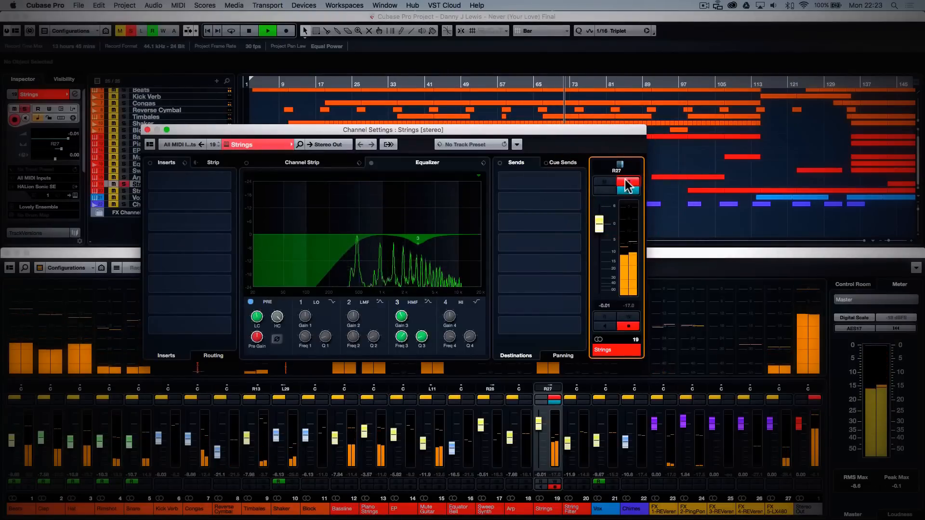
{"action": "left_click", "coordinate": [224, 144]}
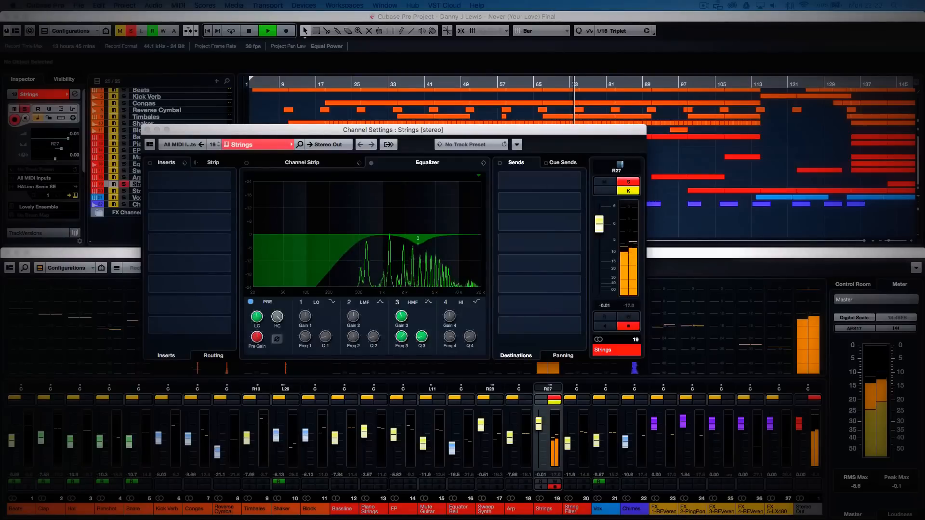
{"action": "left_click_drag", "start_coordinate": [873, 42], "coordinate": [490, 96]}
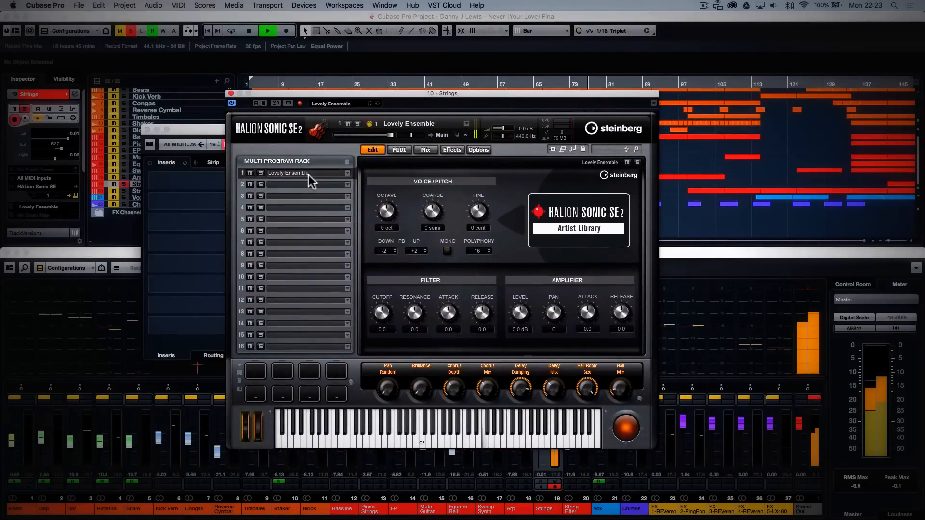
{"action": "left_click", "coordinate": [230, 93]}
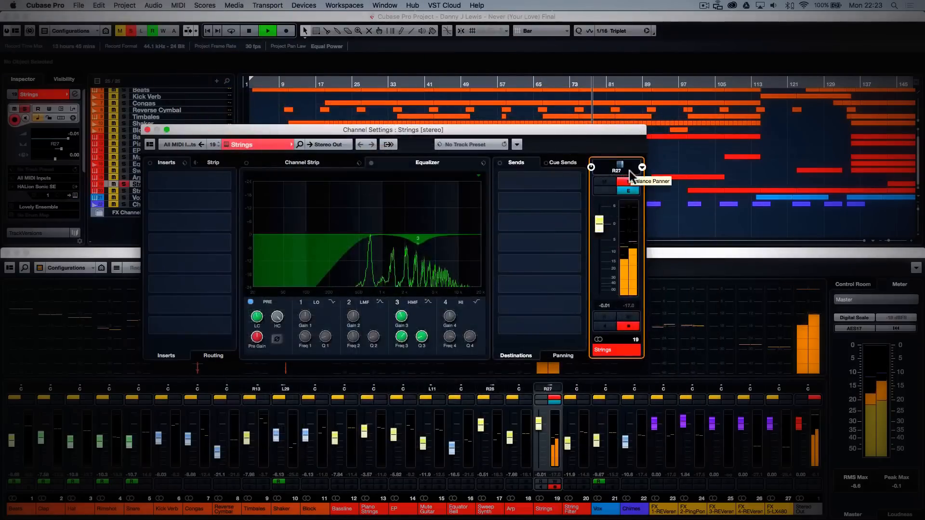
{"action": "left_click", "coordinate": [628, 181]}
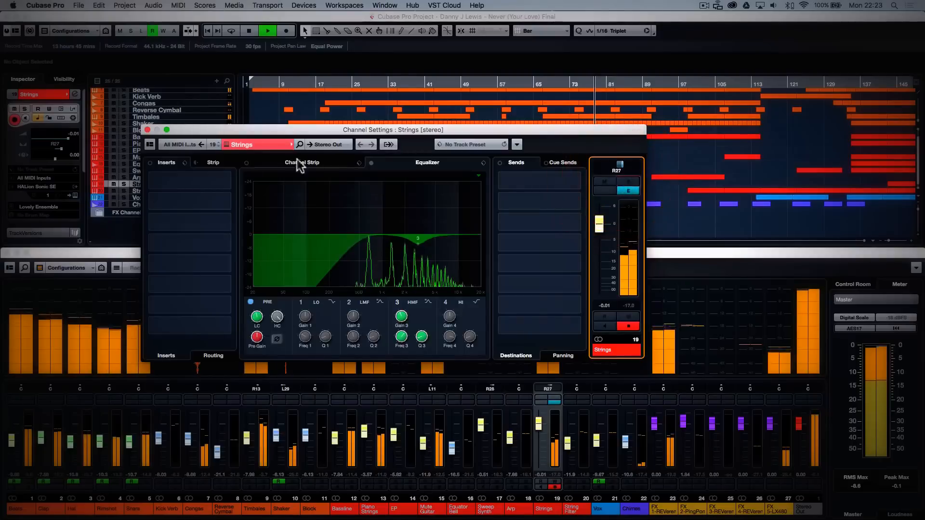
{"action": "left_click", "coordinate": [148, 130]}
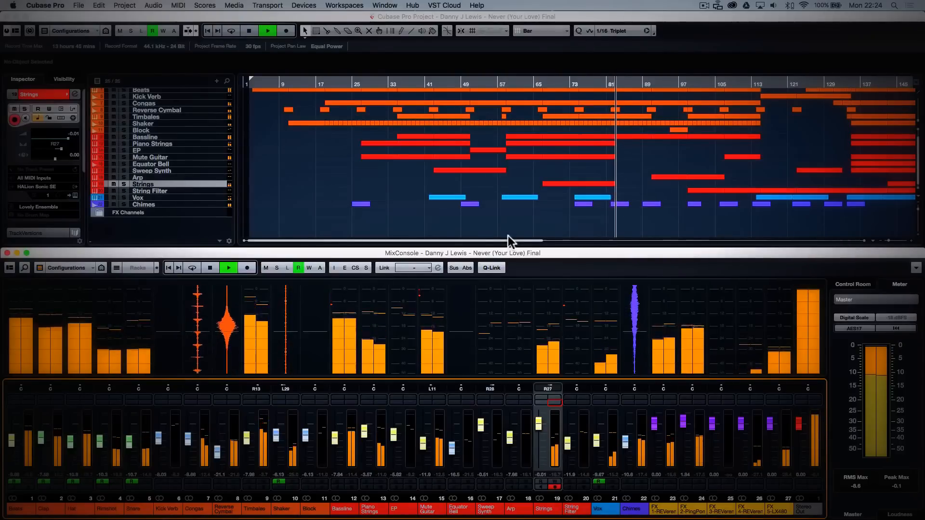
Step: Stop playback and play the arrangement again from about bar 73, following the later sections
{"action": "key", "text": "space"}
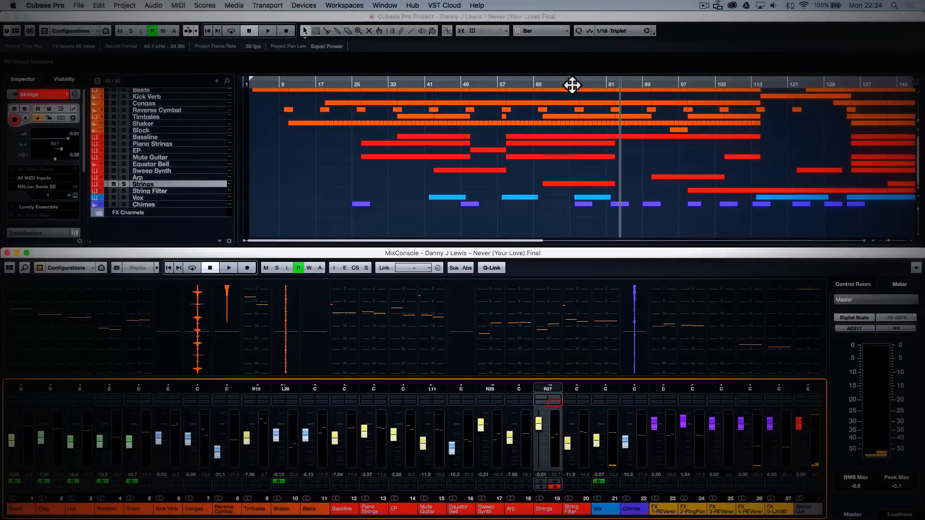
{"action": "double_click", "coordinate": [572, 85]}
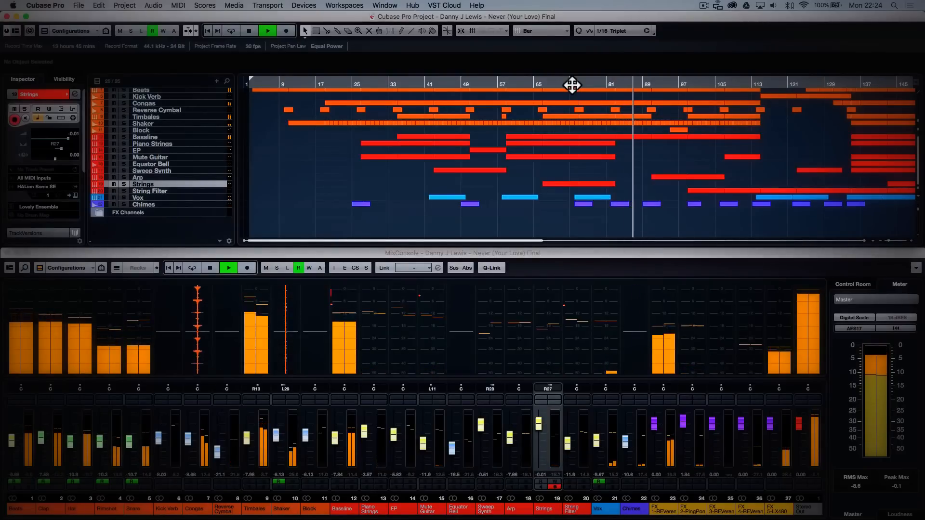
{"action": "scroll", "coordinate": [643, 199], "scroll_direction": "right", "scroll_amount": 10}
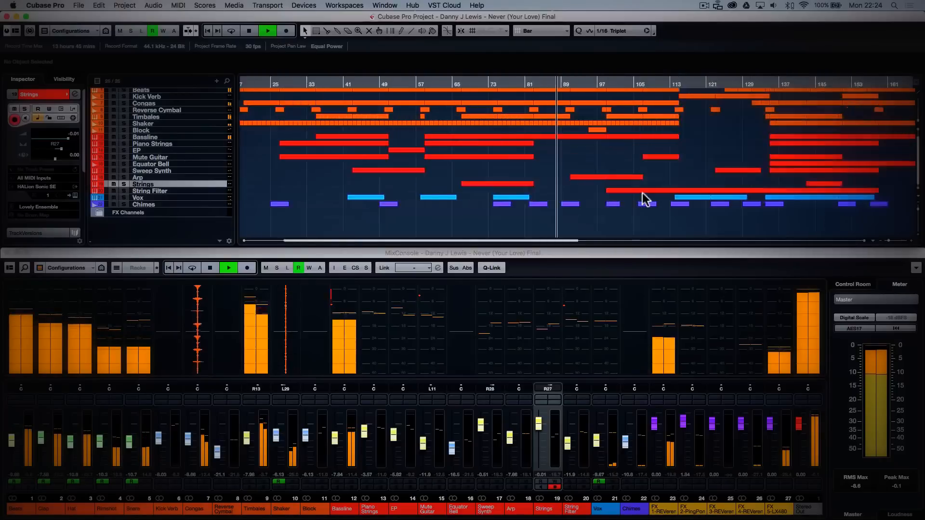
Step: Select the Arp track and view its HALion Sonic SE instrument with the Little Sparks program, closing the instrument window
{"action": "left_click", "coordinate": [213, 177]}
{"action": "left_click", "coordinate": [77, 200]}
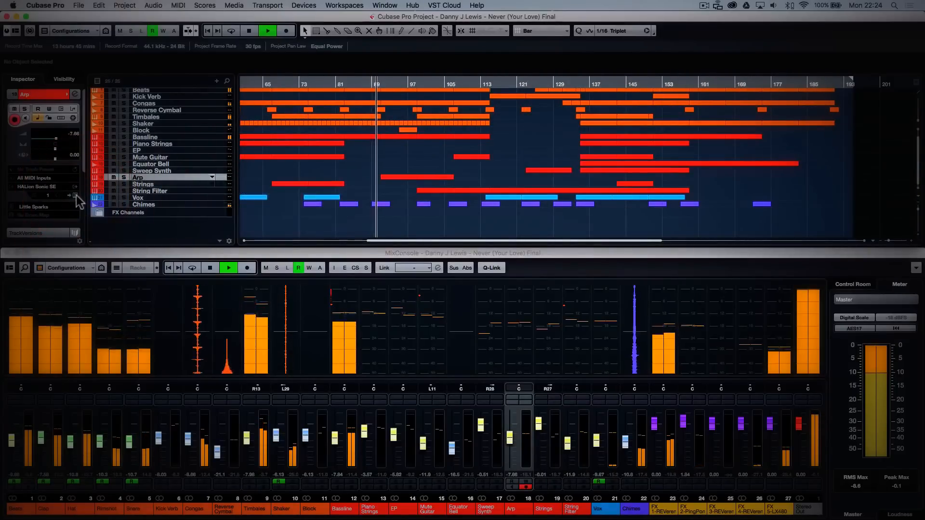
{"action": "left_click", "coordinate": [76, 196]}
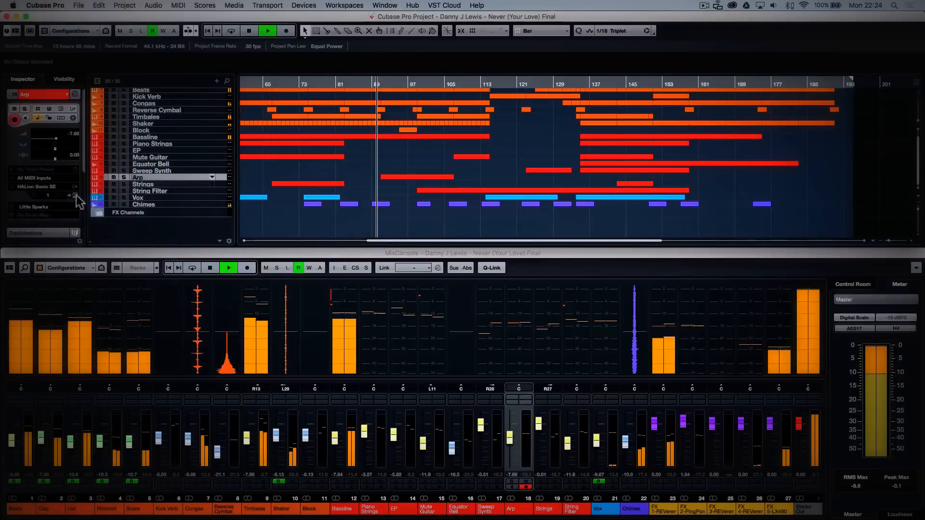
{"action": "left_click", "coordinate": [75, 196]}
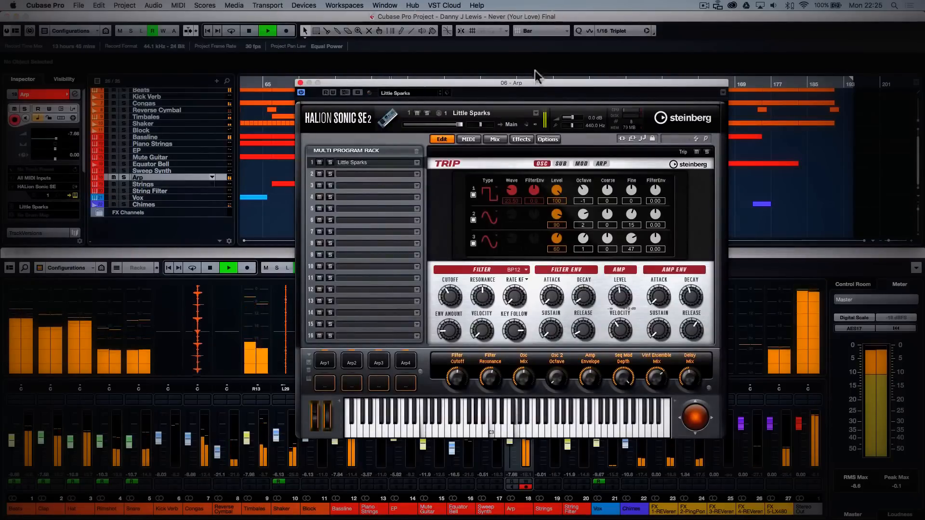
{"action": "left_click_drag", "start_coordinate": [536, 76], "coordinate": [447, 70]}
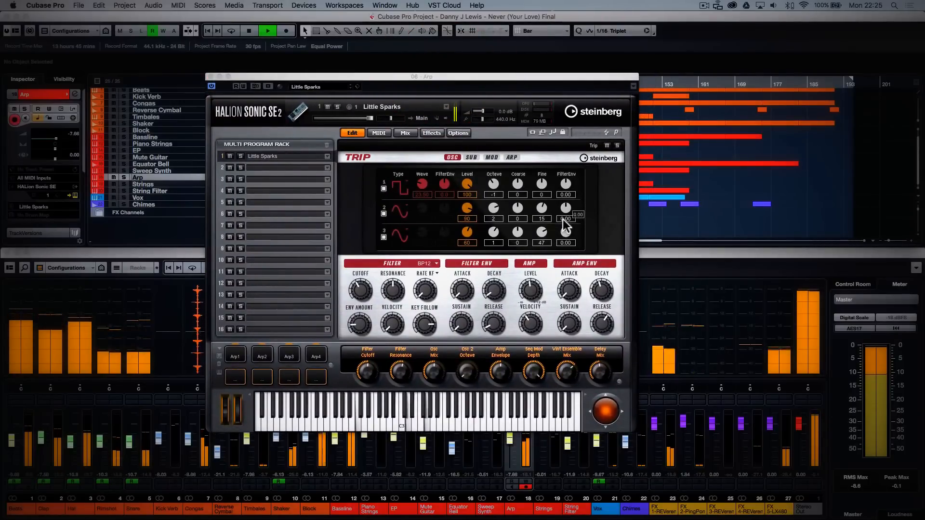
{"action": "left_click", "coordinate": [210, 77]}
Step: Solo the Arp channel briefly, then review its channel settings with the AutoPan insert and close them
{"action": "left_click", "coordinate": [525, 398]}
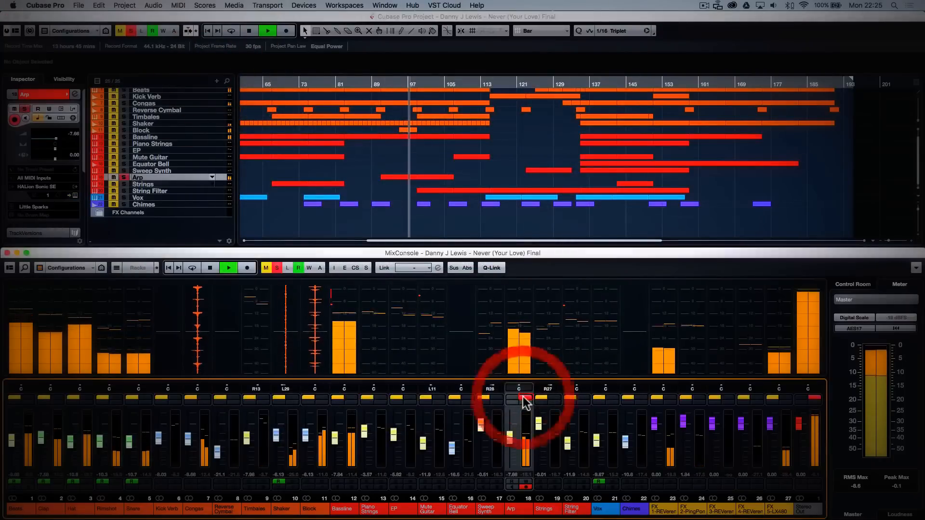
{"action": "left_click", "coordinate": [526, 398]}
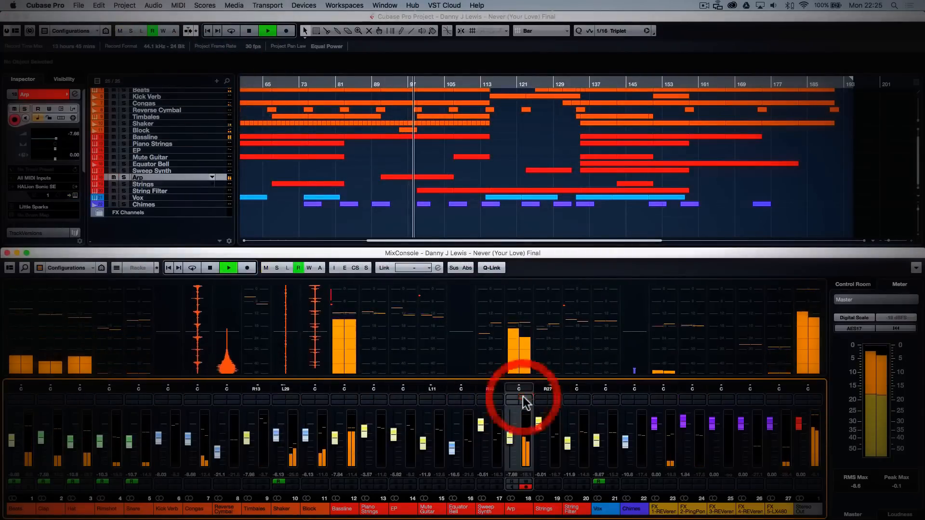
{"action": "left_click", "coordinate": [526, 402]}
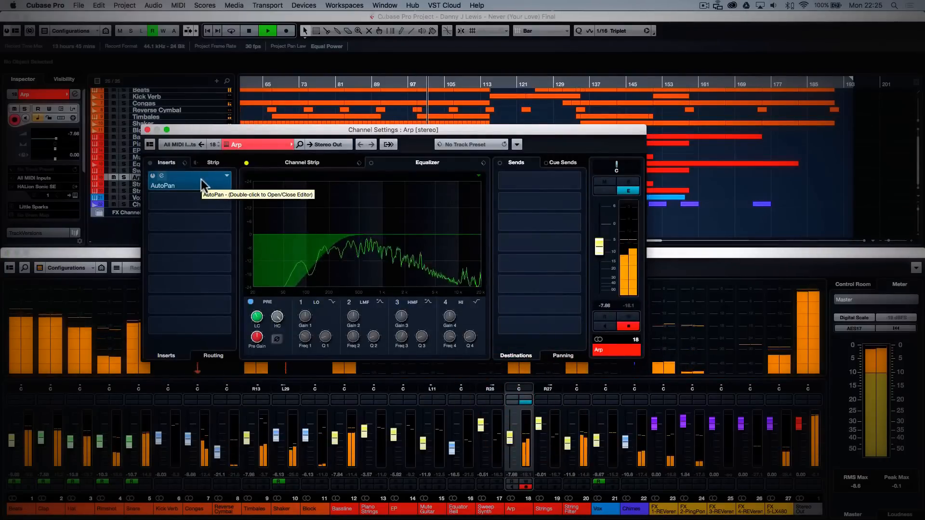
{"action": "left_click", "coordinate": [147, 129]}
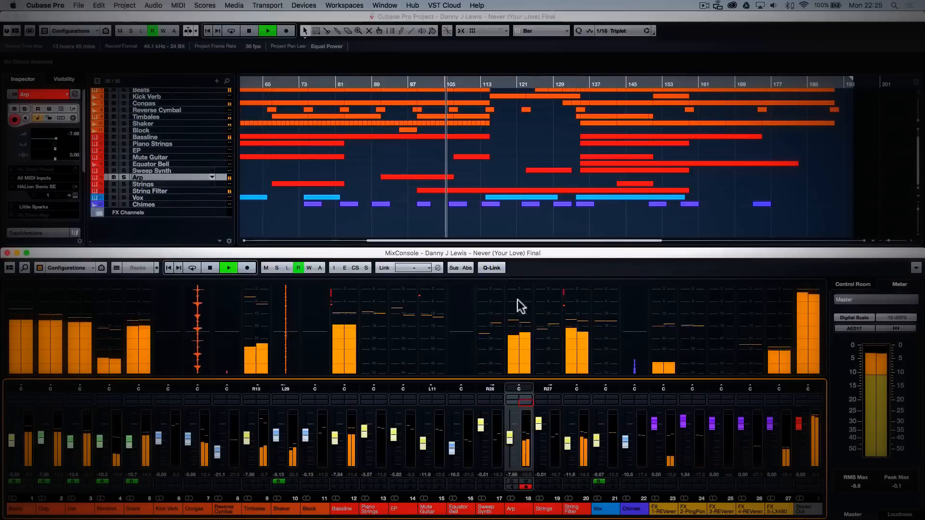
Step: Solo the String Filter channel, play it from about bar 98 and show its channel settings
{"action": "left_click", "coordinate": [583, 403]}
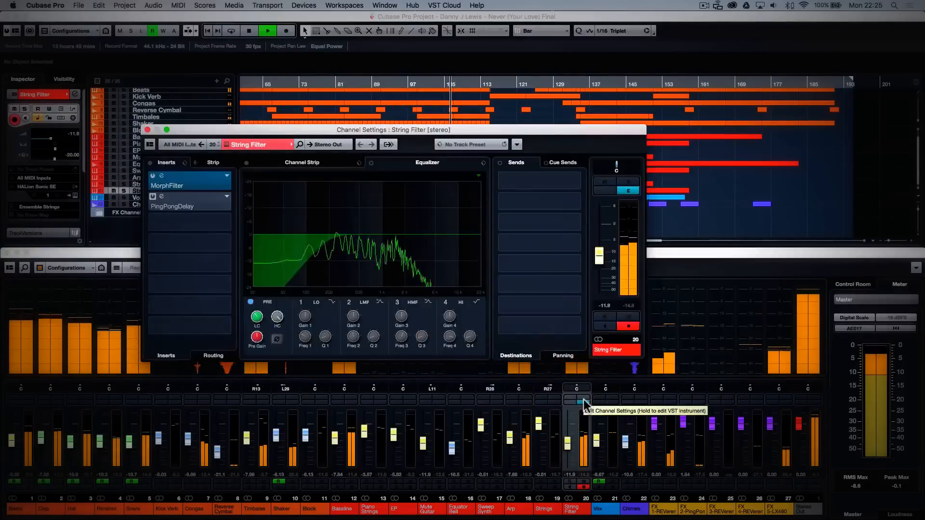
{"action": "left_click", "coordinate": [583, 399]}
{"action": "left_click", "coordinate": [415, 83]}
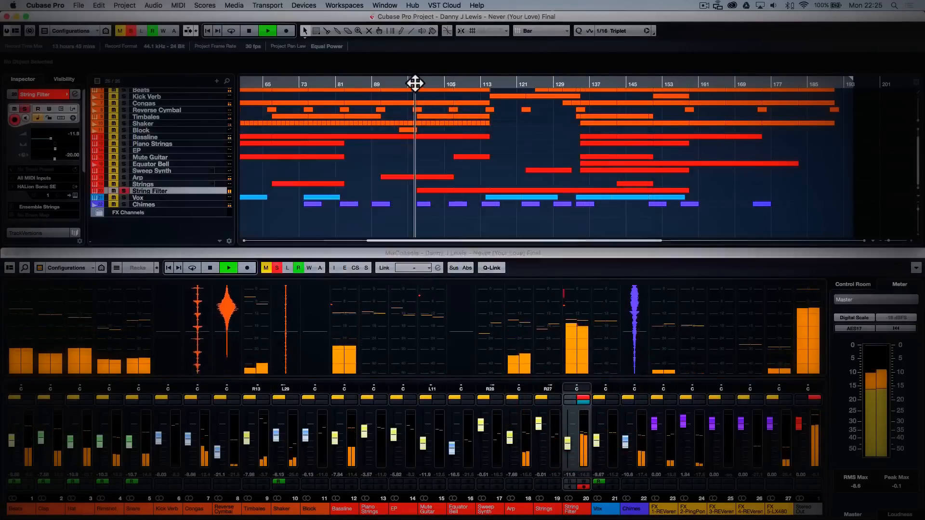
{"action": "left_click", "coordinate": [584, 400]}
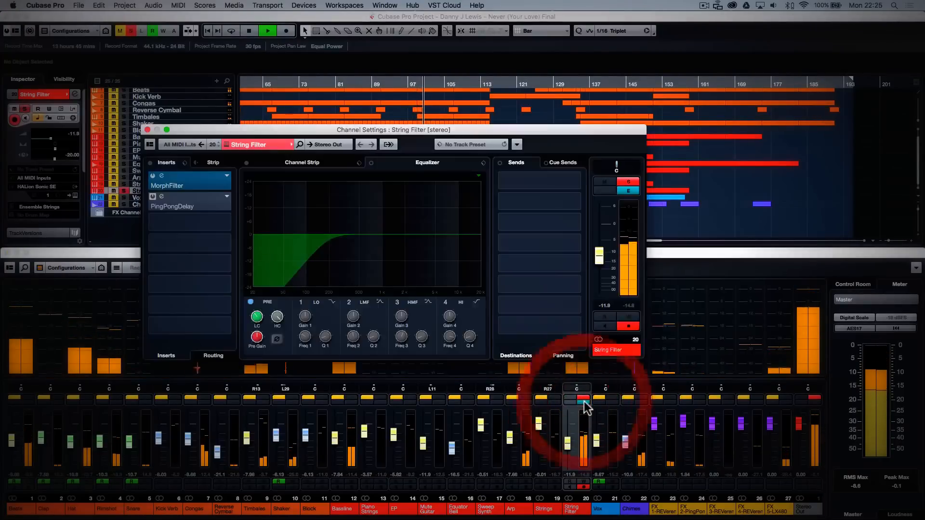
Step: Examine the String Filter's MorphFilter insert as it plays, moving the plug-in window aside, and clear the solo
{"action": "left_click", "coordinate": [195, 184]}
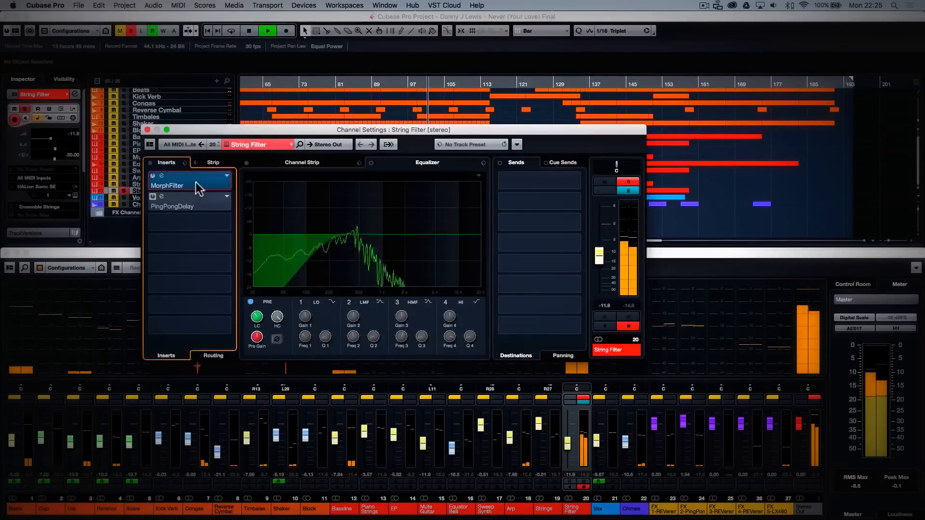
{"action": "double_click", "coordinate": [199, 188]}
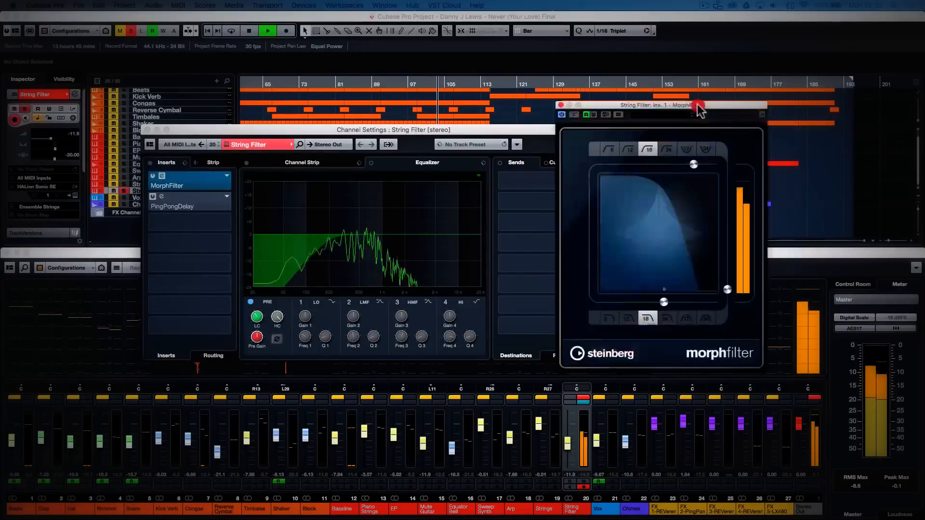
{"action": "left_click_drag", "start_coordinate": [700, 103], "coordinate": [626, 118]}
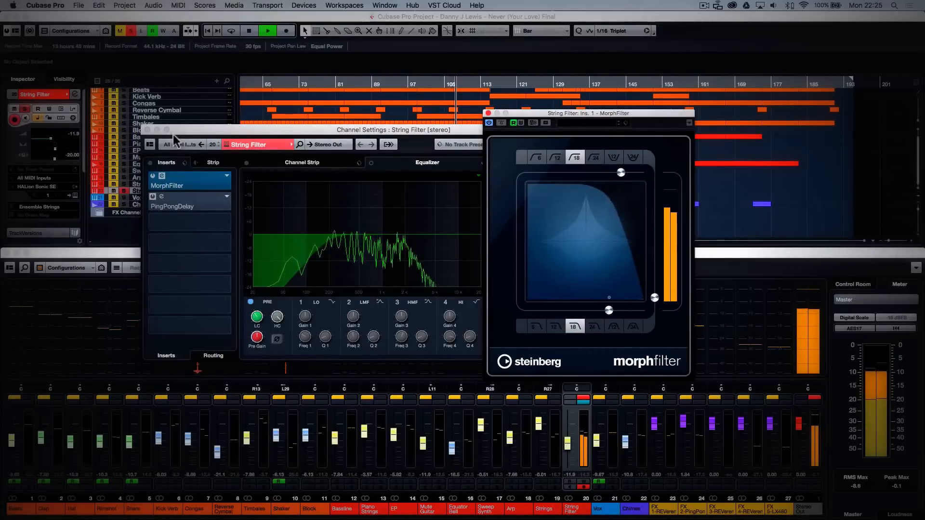
{"action": "left_click", "coordinate": [131, 31]}
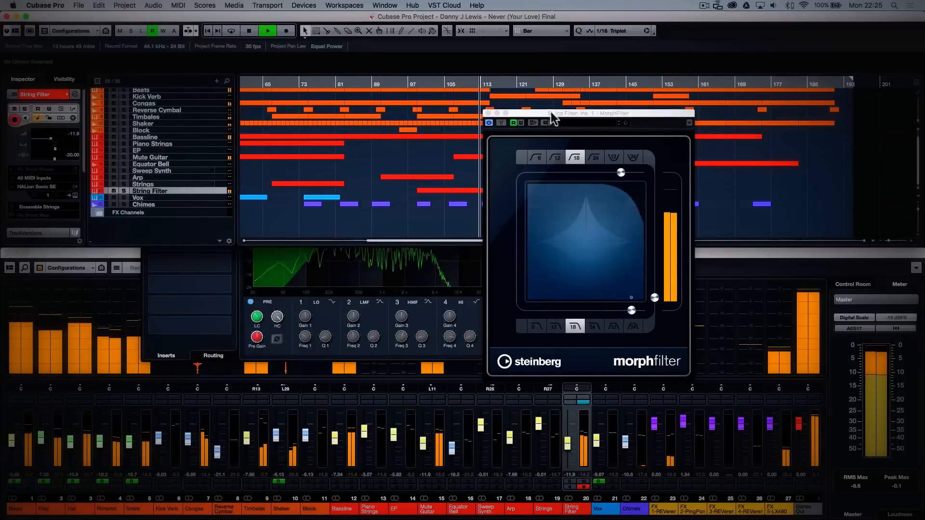
{"action": "left_click_drag", "start_coordinate": [554, 114], "coordinate": [270, 166]}
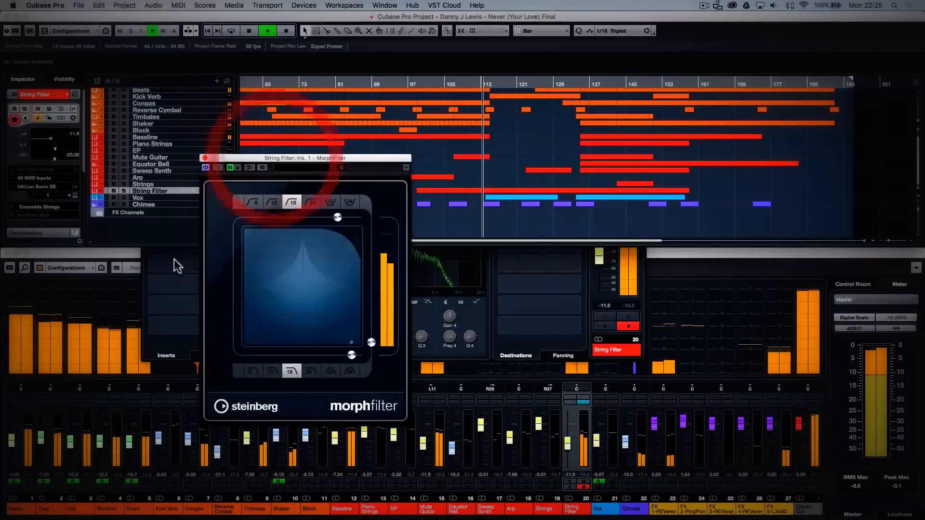
{"action": "left_click", "coordinate": [147, 300]}
{"action": "left_click", "coordinate": [148, 130]}
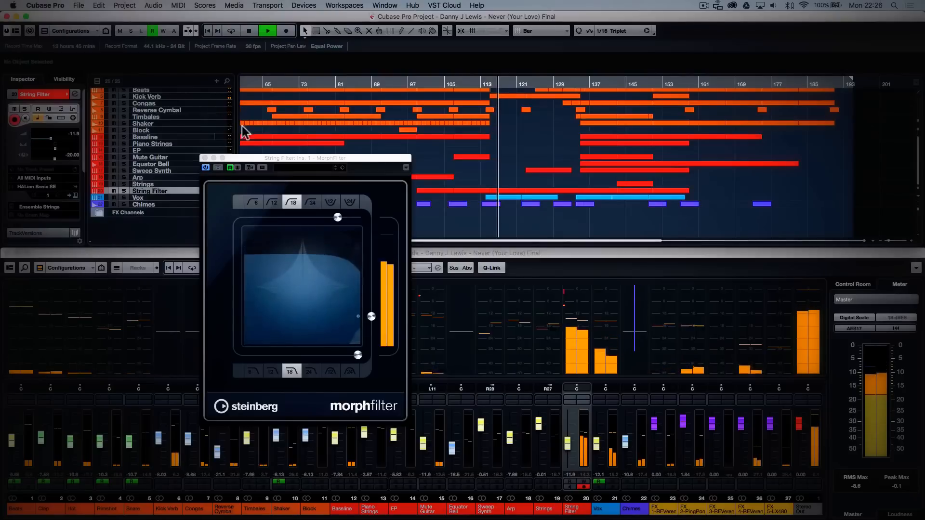
Step: Select the Kick Verb track while the filter sweep plays through the breakdown, and close the String Filter's MorphFilter window
{"action": "scroll", "coordinate": [343, 103], "scroll_direction": "up", "scroll_amount": 1}
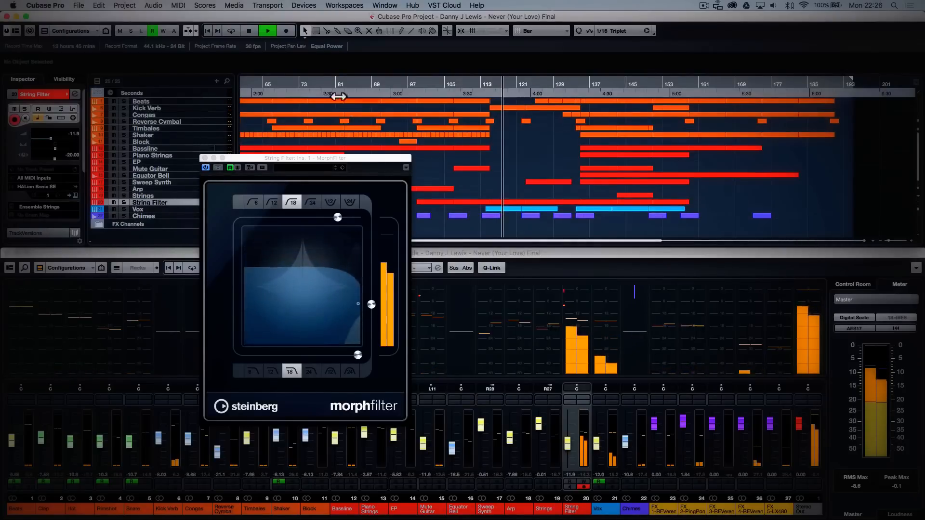
{"action": "left_click", "coordinate": [212, 108]}
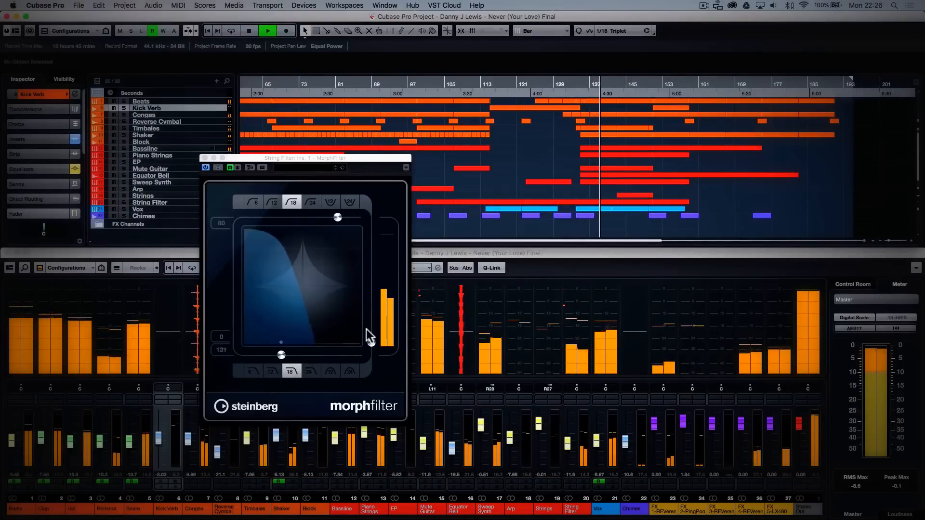
{"action": "left_click", "coordinate": [205, 158]}
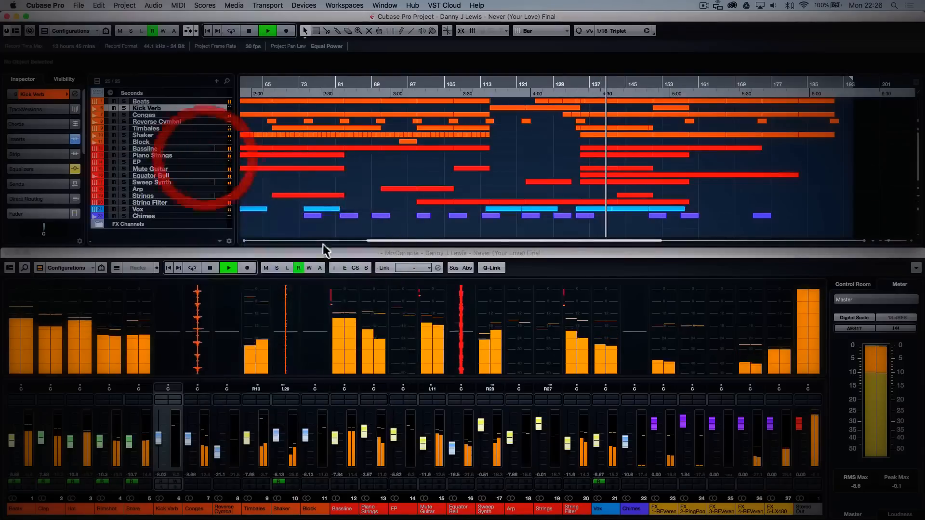
Step: Solo the Equator Bell channel to hear its part alone, and clear the solo
{"action": "left_click", "coordinate": [469, 398]}
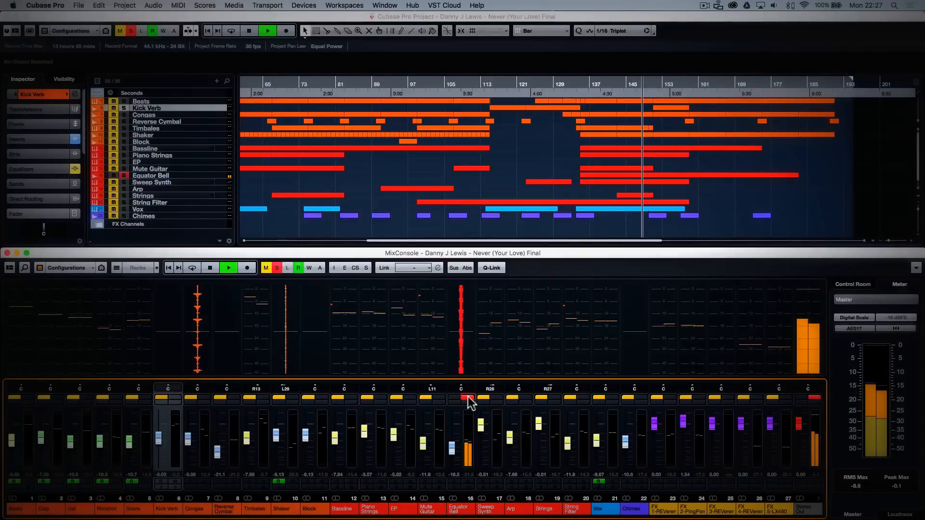
{"action": "left_click", "coordinate": [468, 399]}
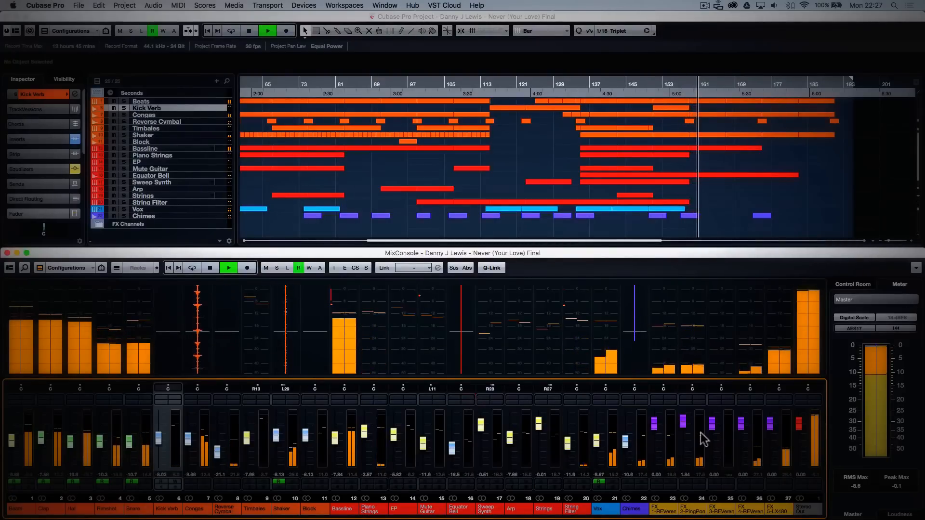
Step: Show the Stereo Out channel settings and review its Virtual Mix Rack insert, closing the plug-in window
{"action": "left_click", "coordinate": [816, 408]}
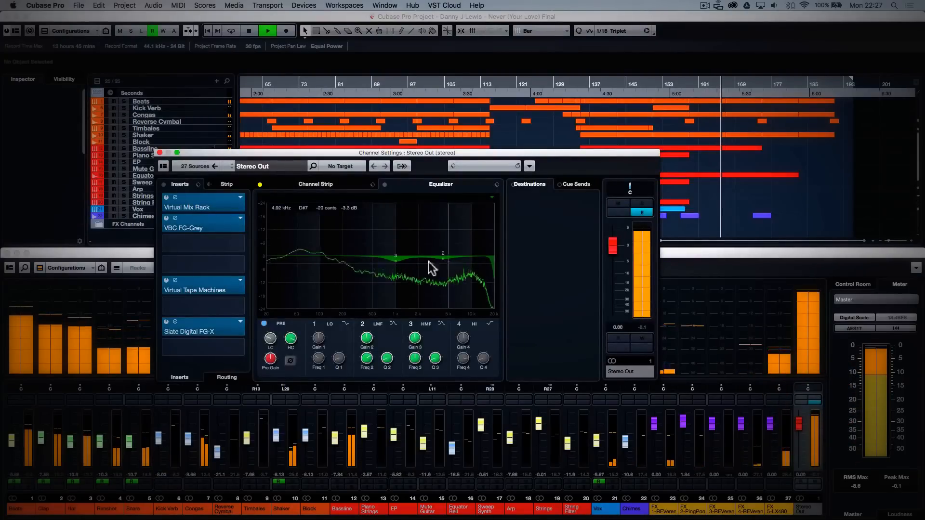
{"action": "left_click", "coordinate": [214, 204]}
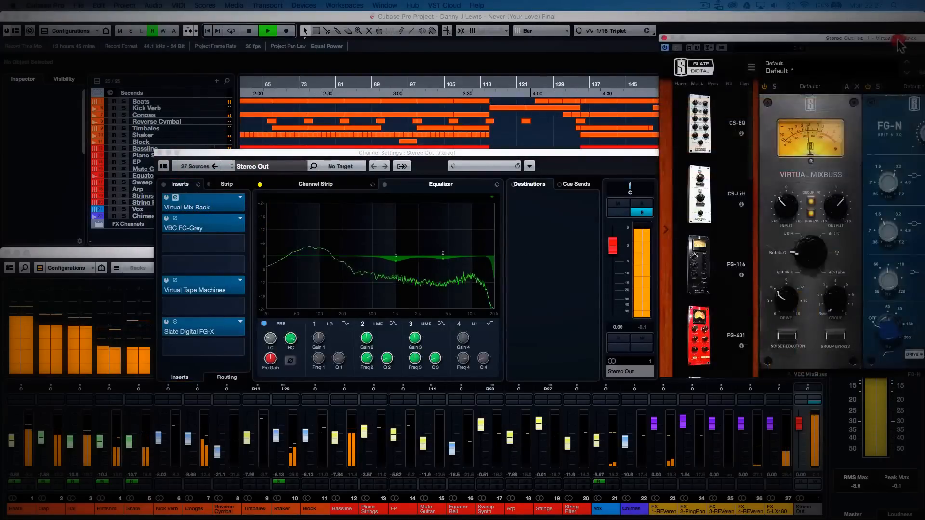
{"action": "left_click_drag", "start_coordinate": [836, 38], "coordinate": [393, 86]}
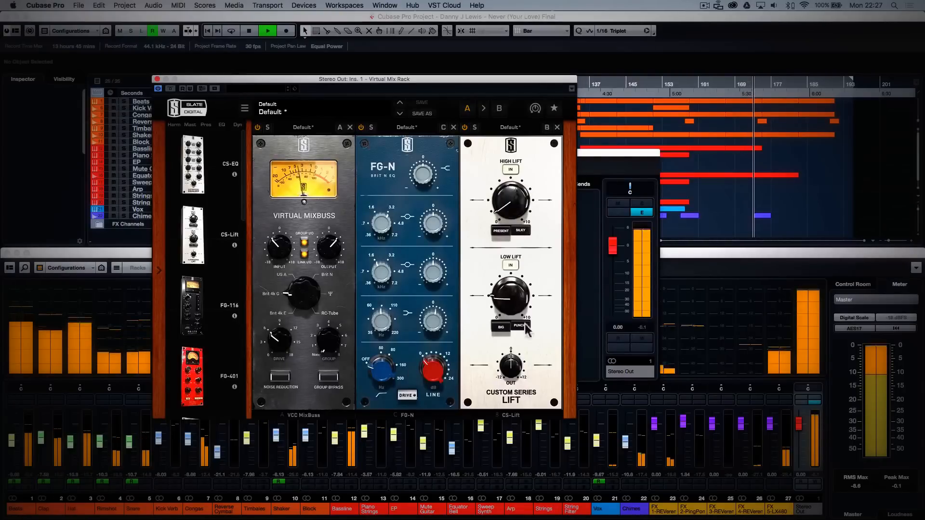
{"action": "left_click", "coordinate": [158, 79]}
Step: Review the VBC FG-Grey compressor insert on the Stereo Out channel and close it
{"action": "left_click", "coordinate": [224, 225]}
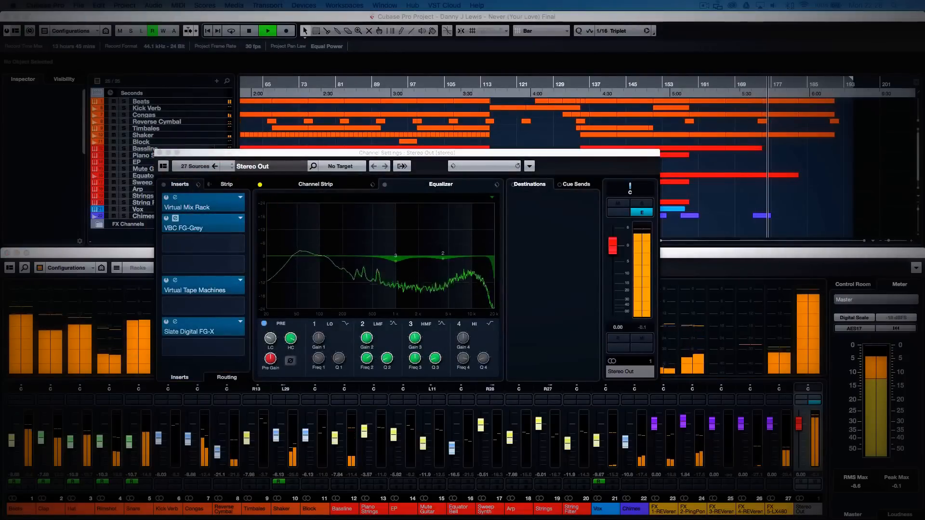
{"action": "left_click_drag", "start_coordinate": [758, 109], "coordinate": [504, 139]}
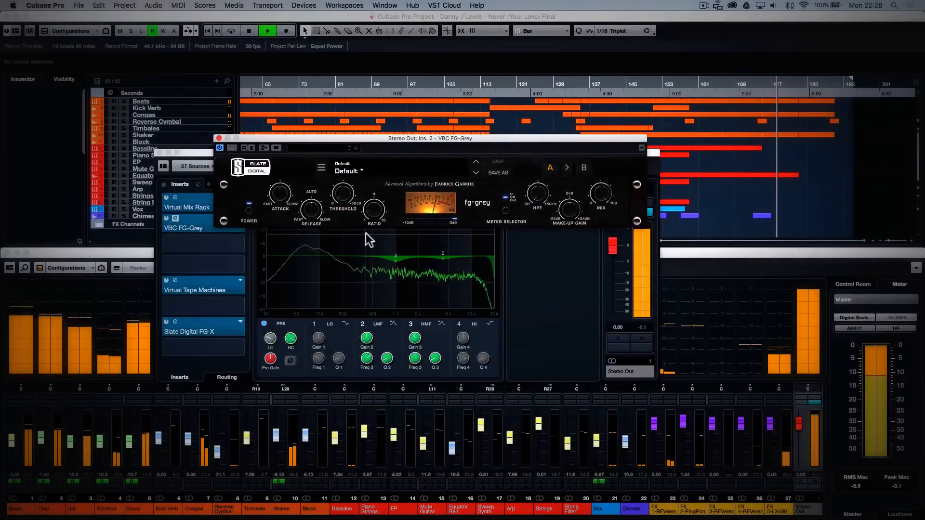
{"action": "left_click", "coordinate": [175, 218]}
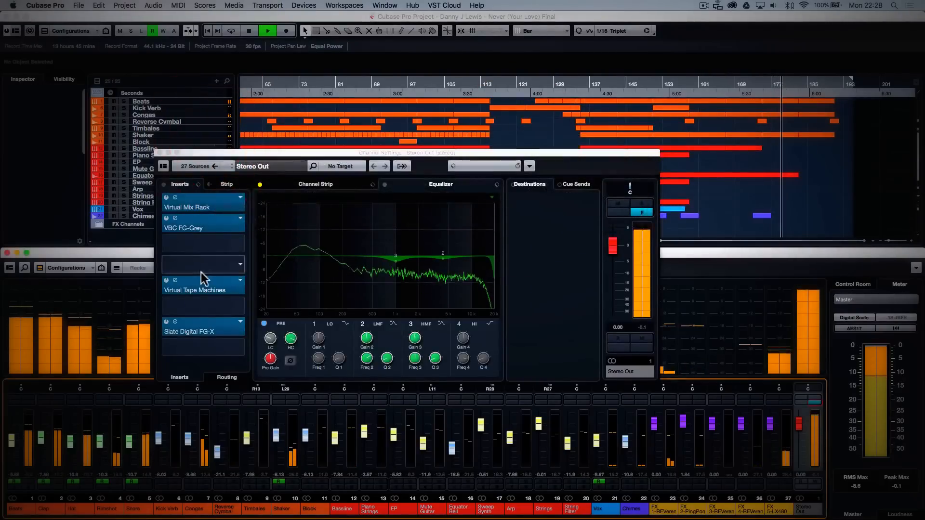
Step: Review the Virtual Tape Machines insert on the Stereo Out channel, moving its window up, and close it
{"action": "left_click", "coordinate": [201, 273]}
{"action": "left_click", "coordinate": [210, 248]}
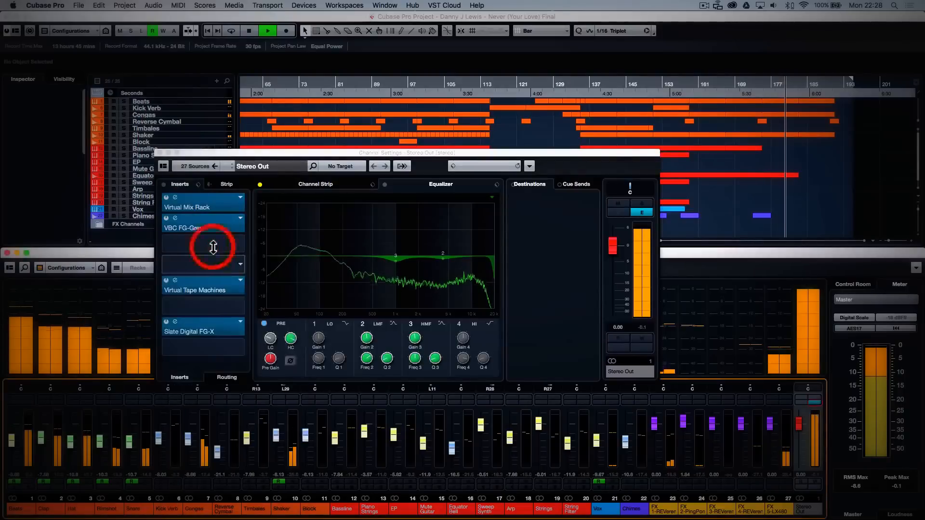
{"action": "left_click", "coordinate": [204, 286]}
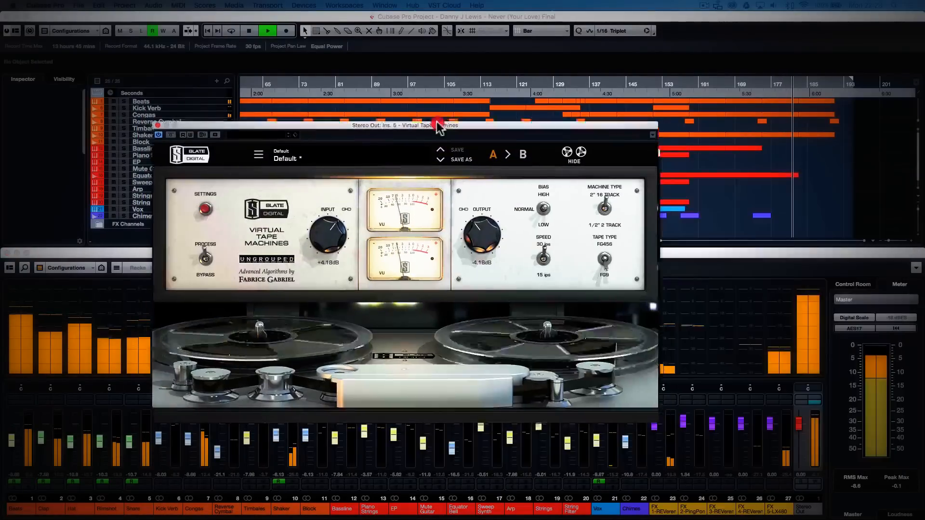
{"action": "left_click_drag", "start_coordinate": [440, 124], "coordinate": [447, 78]}
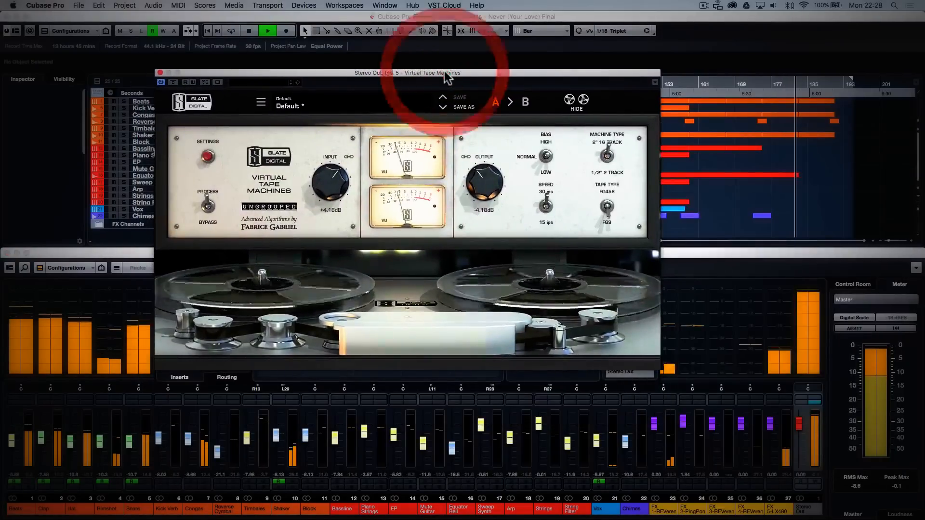
{"action": "left_click", "coordinate": [160, 73]}
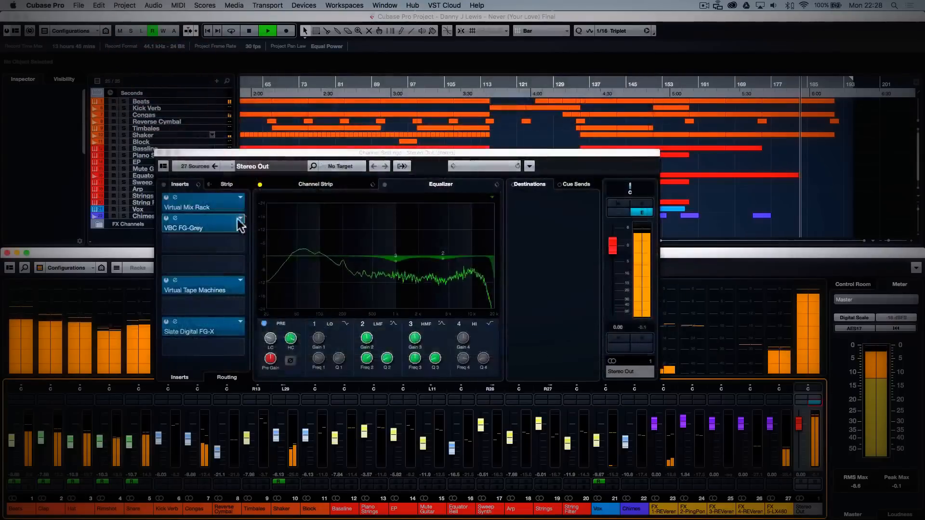
Step: Review the Slate Digital FG-X insert on the Stereo Out, and close both the plug-in and the channel settings
{"action": "left_click", "coordinate": [200, 338]}
{"action": "left_click", "coordinate": [199, 336]}
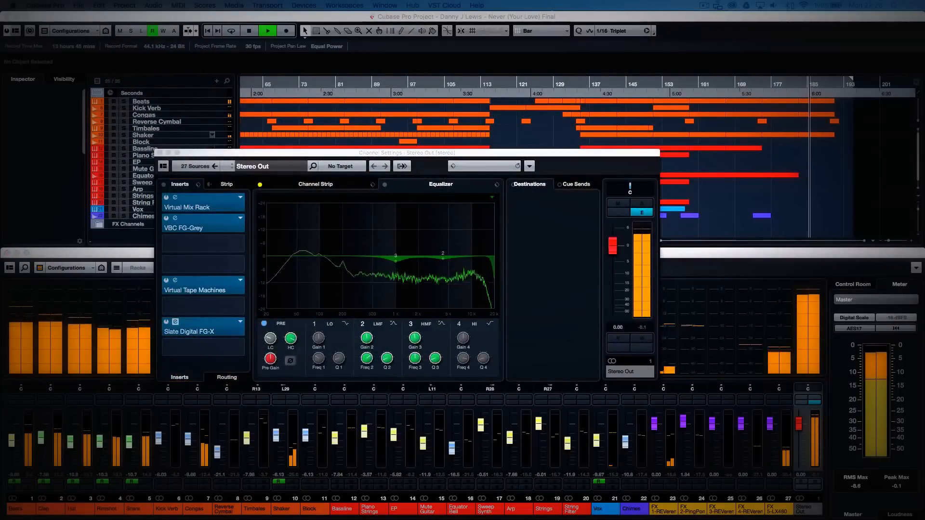
{"action": "left_click_drag", "start_coordinate": [727, 113], "coordinate": [388, 110]}
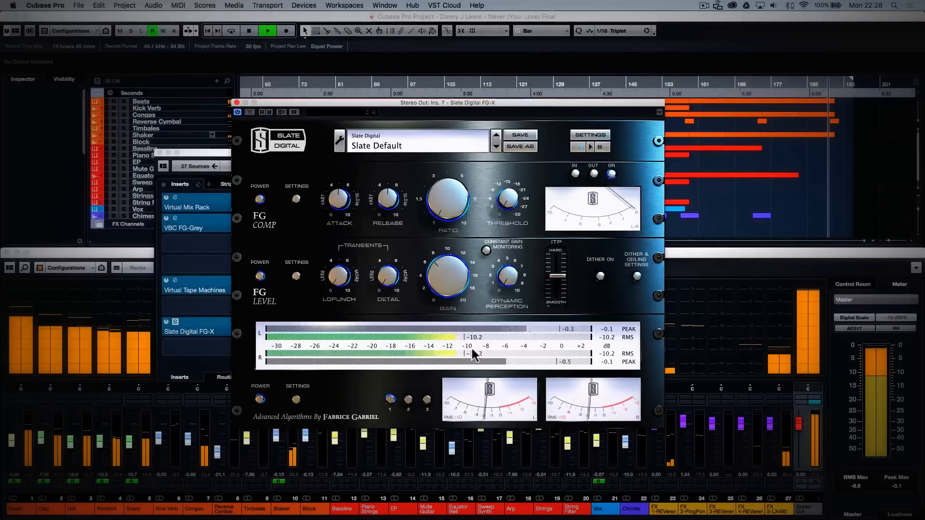
{"action": "left_click", "coordinate": [236, 103]}
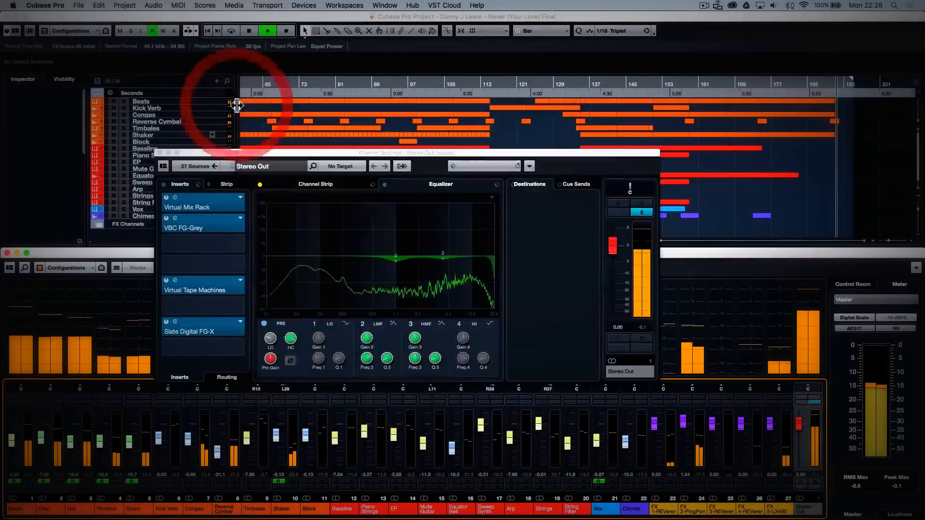
{"action": "left_click", "coordinate": [159, 151]}
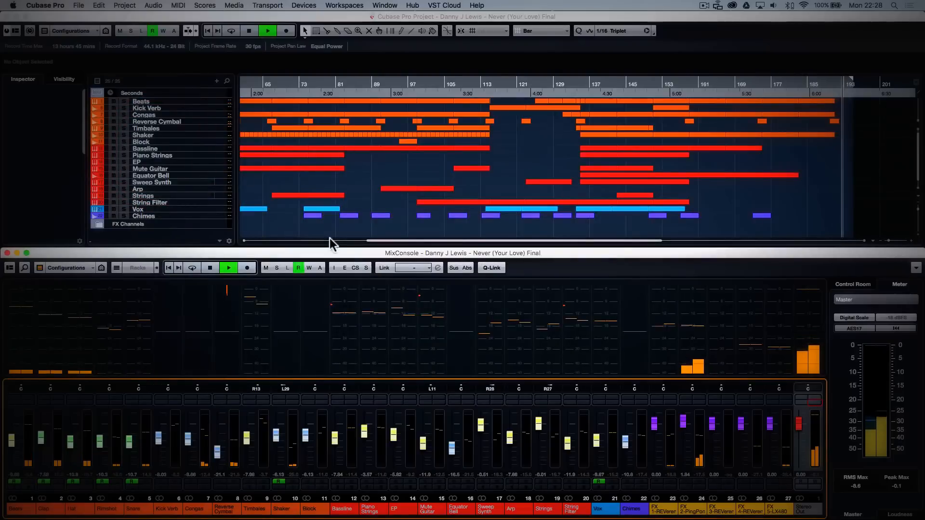